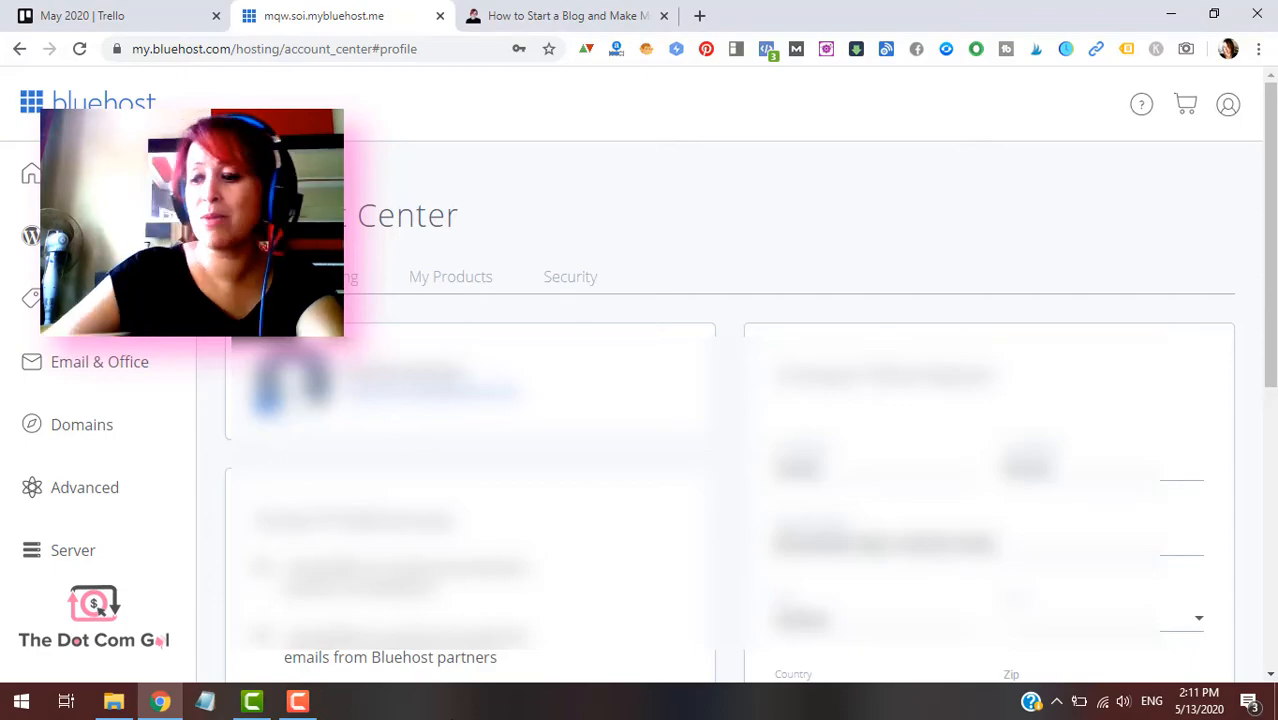
# - Switch to the How to Start a Blog guide on thedotcomgal.com and review its steps, expanding the table of contents
pyautogui.click(614, 12)
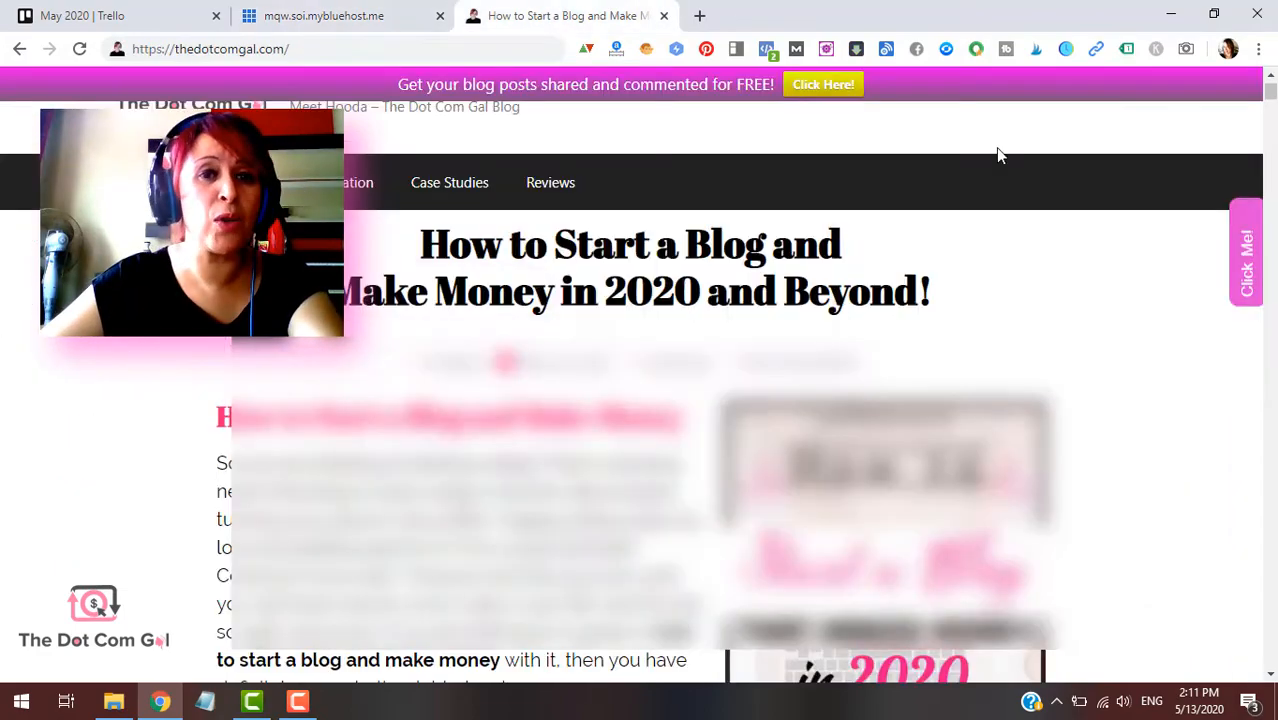
pyautogui.scroll(-15, 1170, 320)
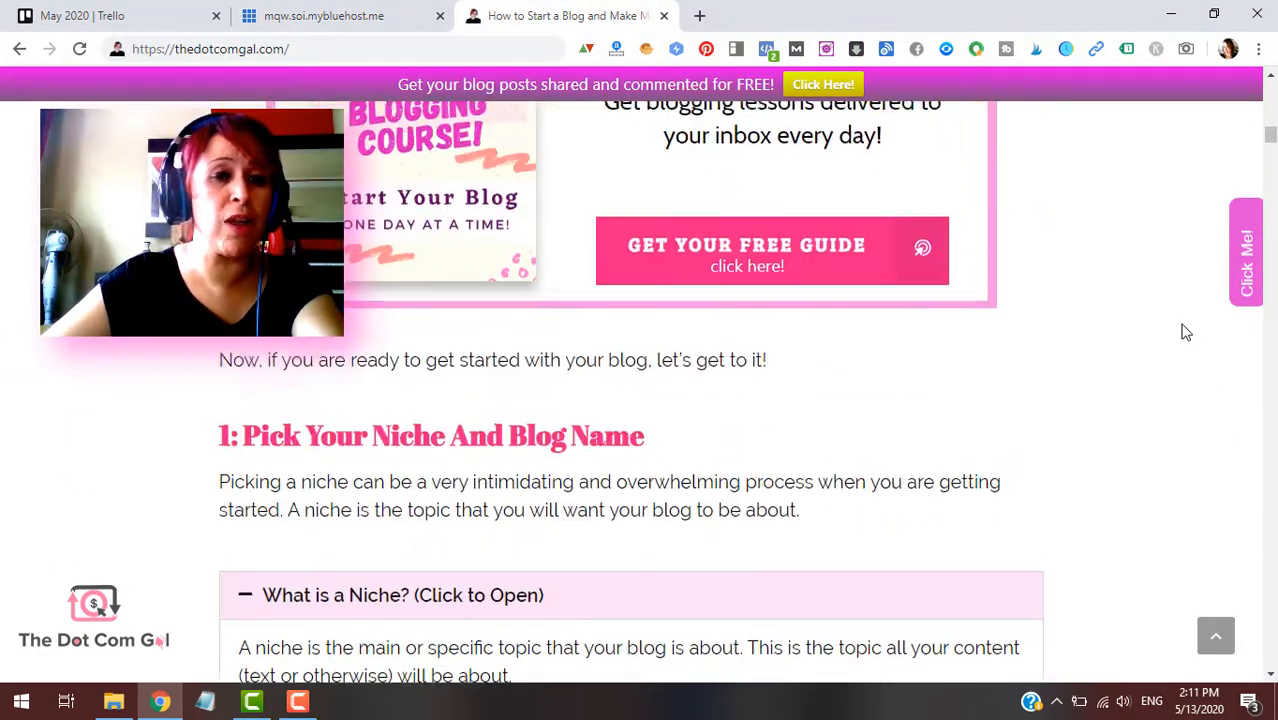
pyautogui.scroll(-7, 1186, 332)
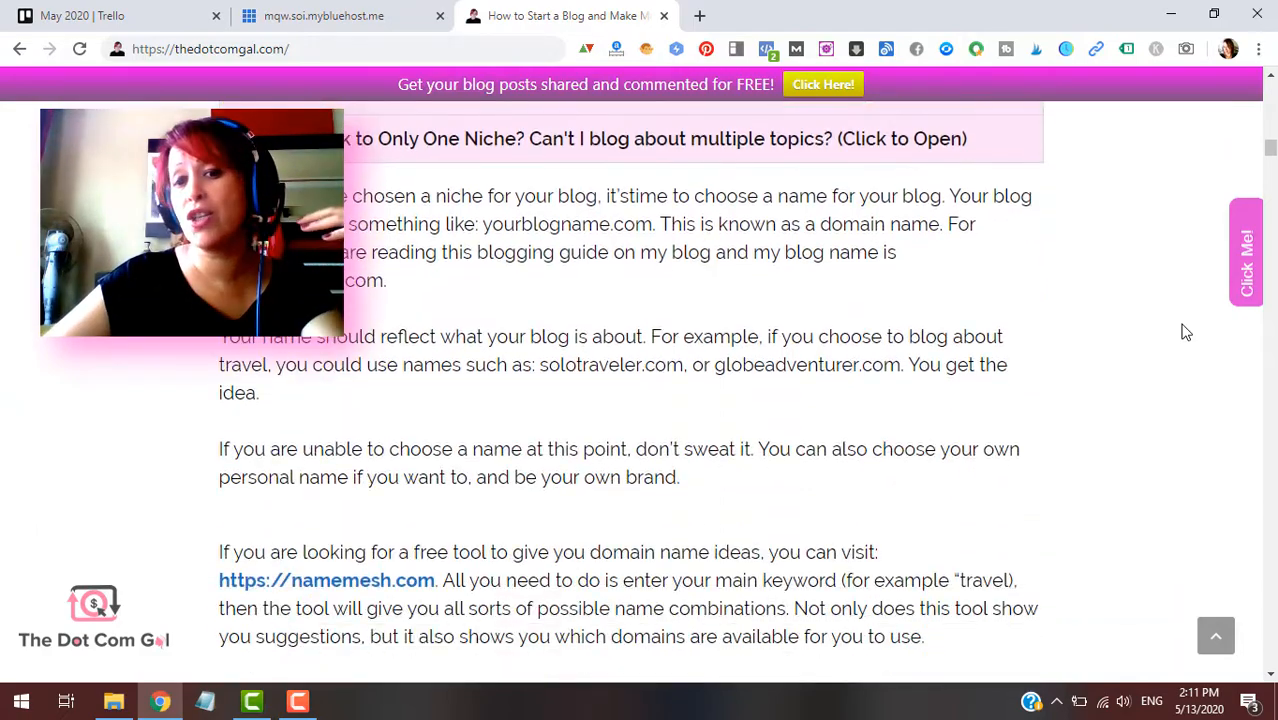
pyautogui.scroll(10, 1186, 332)
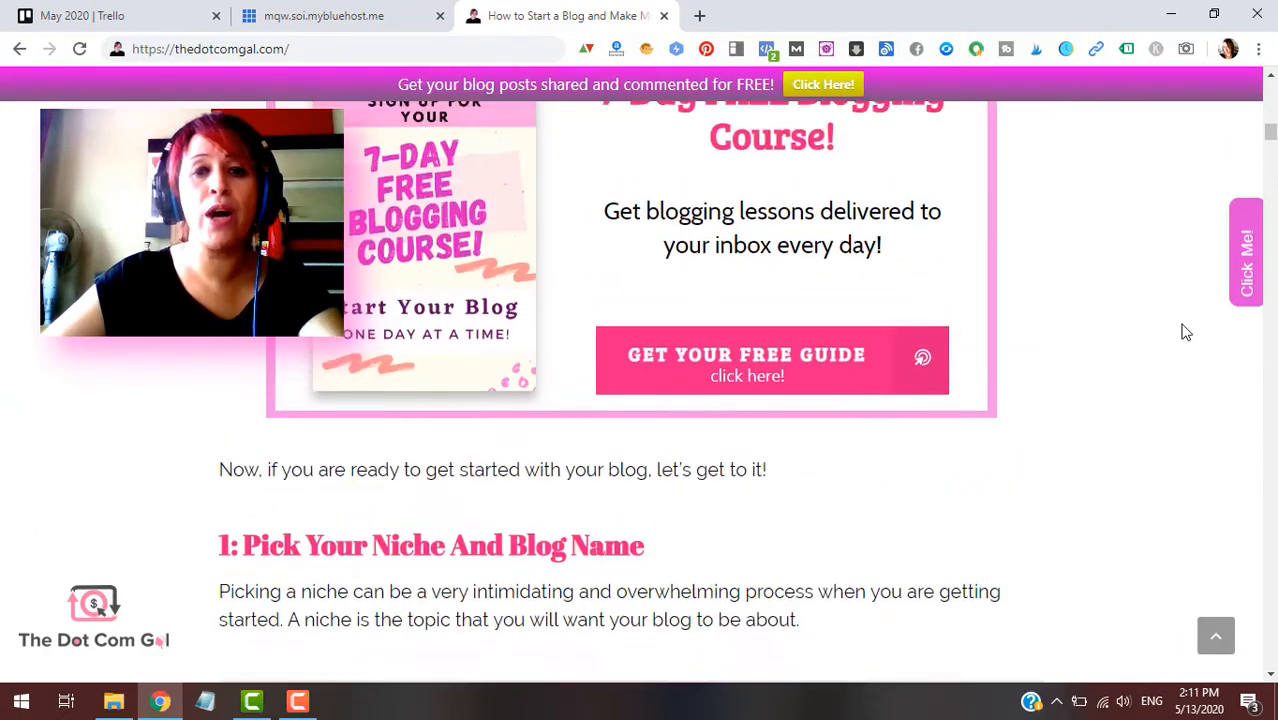
pyautogui.scroll(5, 1186, 332)
pyautogui.scroll(2, 976, 314)
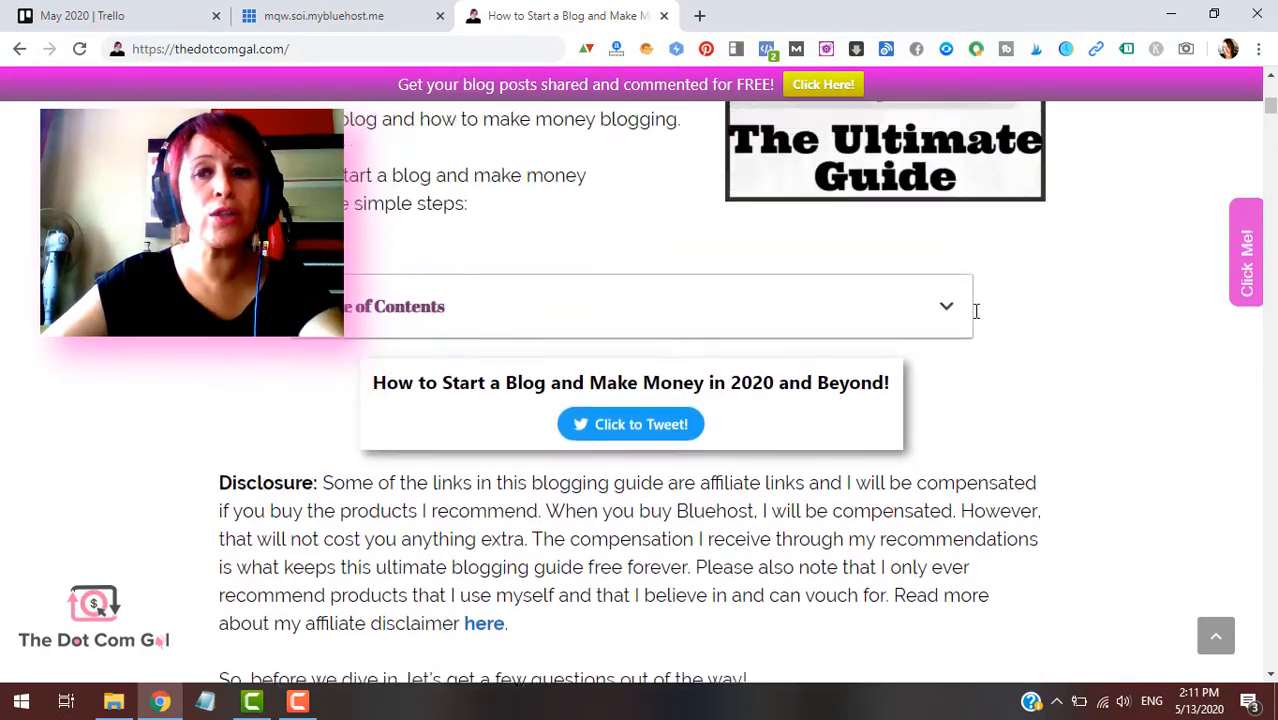
pyautogui.click(950, 337)
pyautogui.scroll(-3, 856, 308)
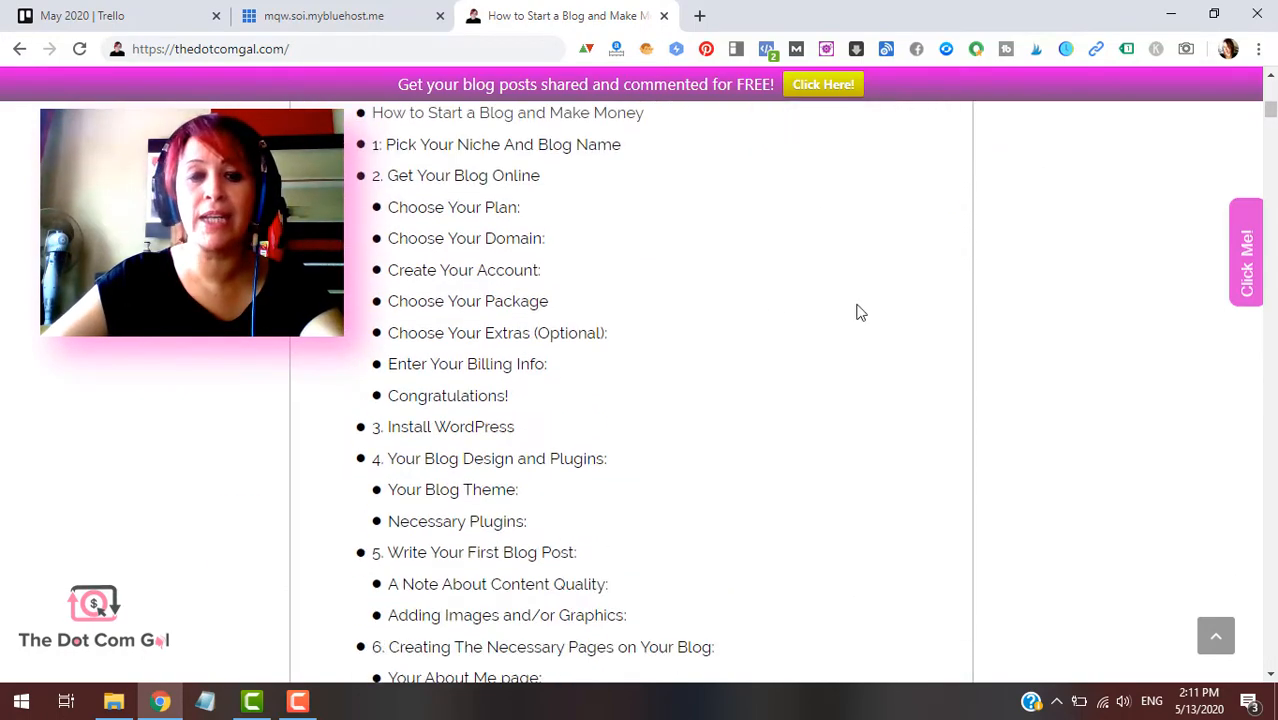
pyautogui.scroll(-11, 520, 343)
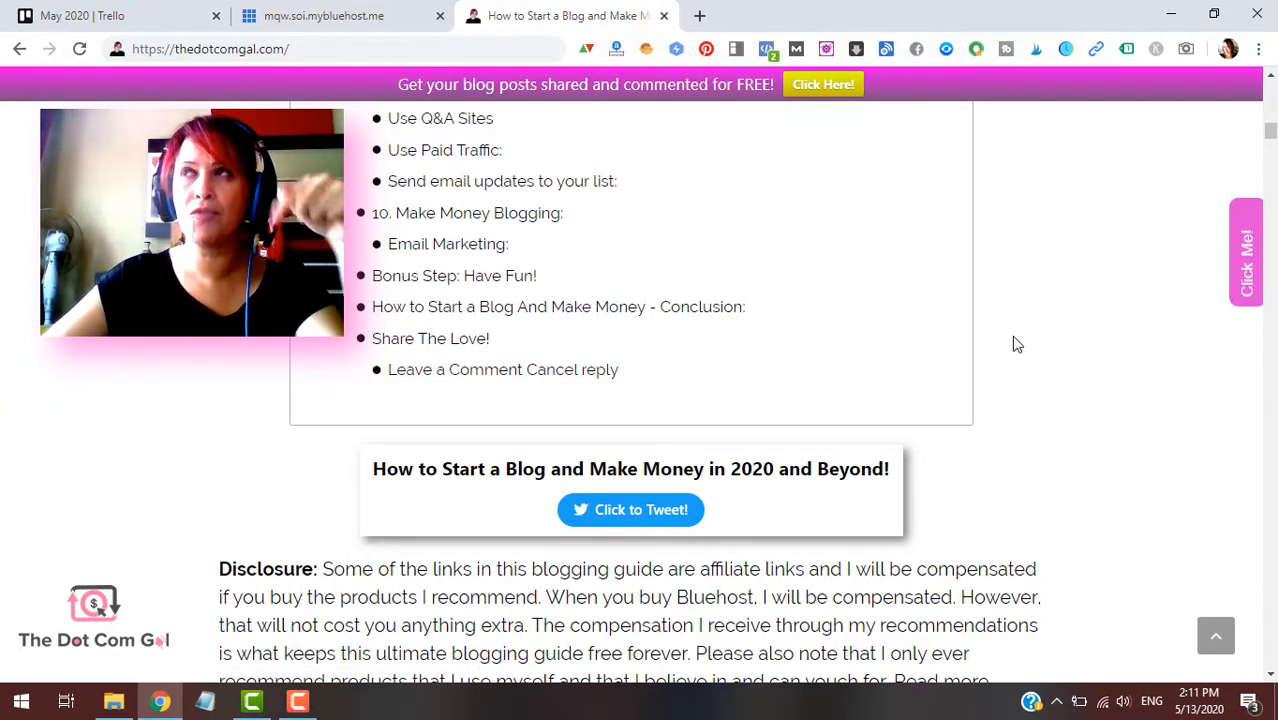
pyautogui.scroll(10, 1067, 340)
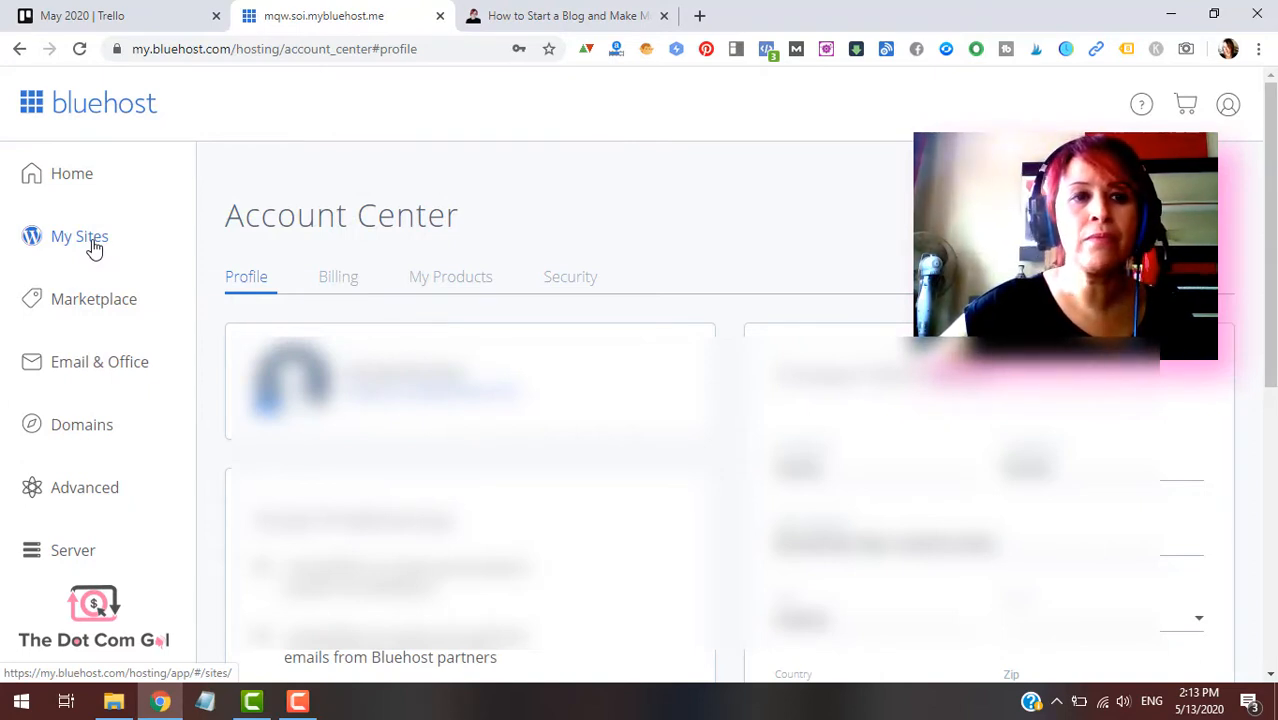
# - From My Sites in the Bluehost account, start creating a new site and choose WordPress as the platform
pyautogui.click(93, 248)
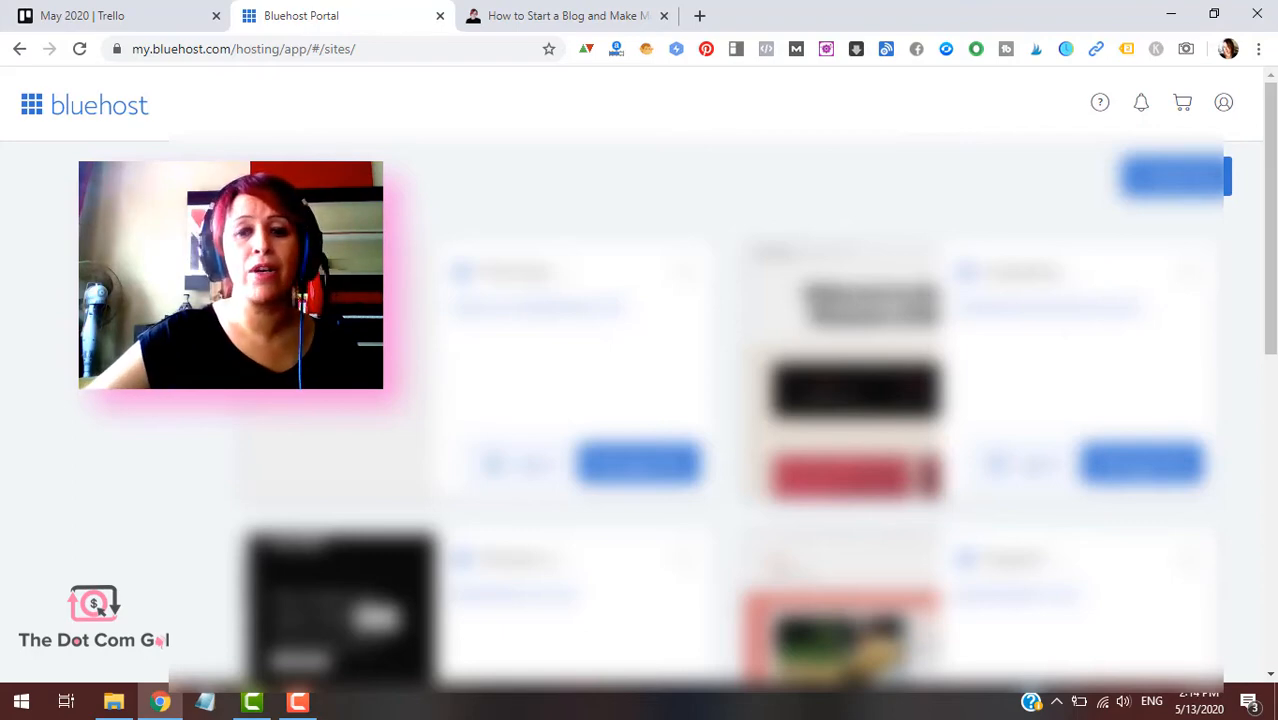
pyautogui.scroll(-5, 720, 400)
pyautogui.scroll(10, 1235, 476)
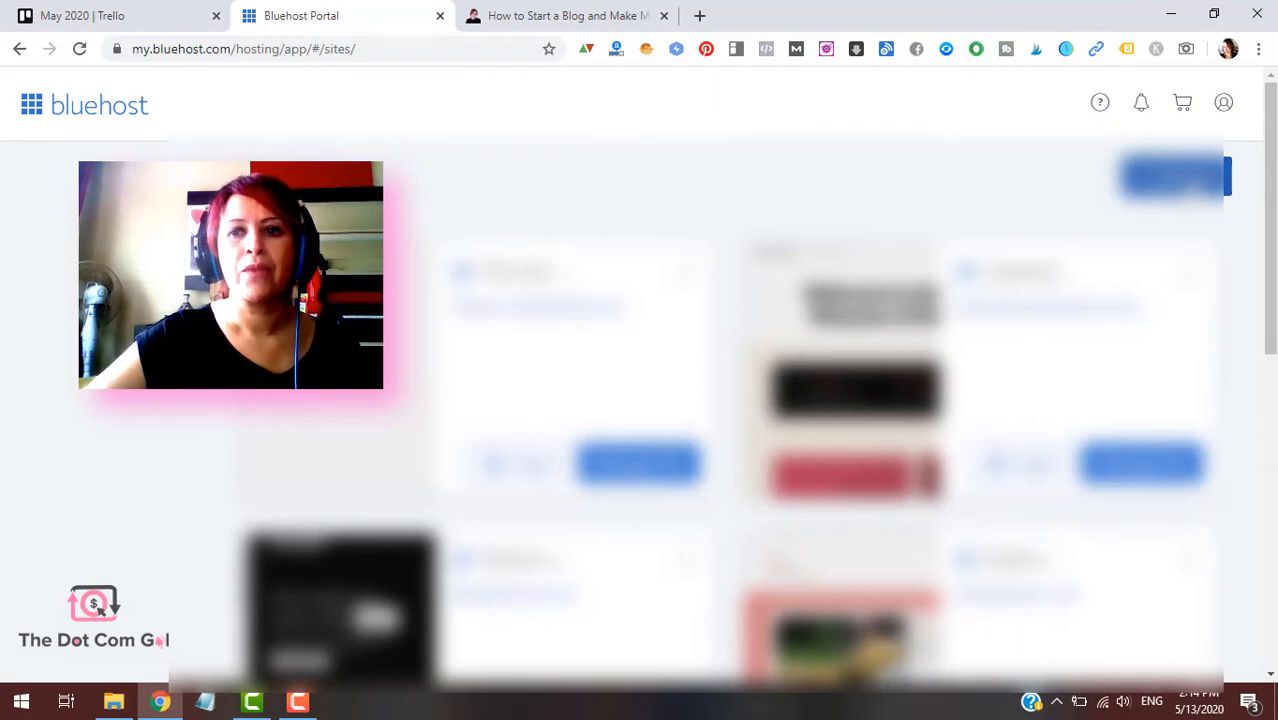
pyautogui.click(1190, 182)
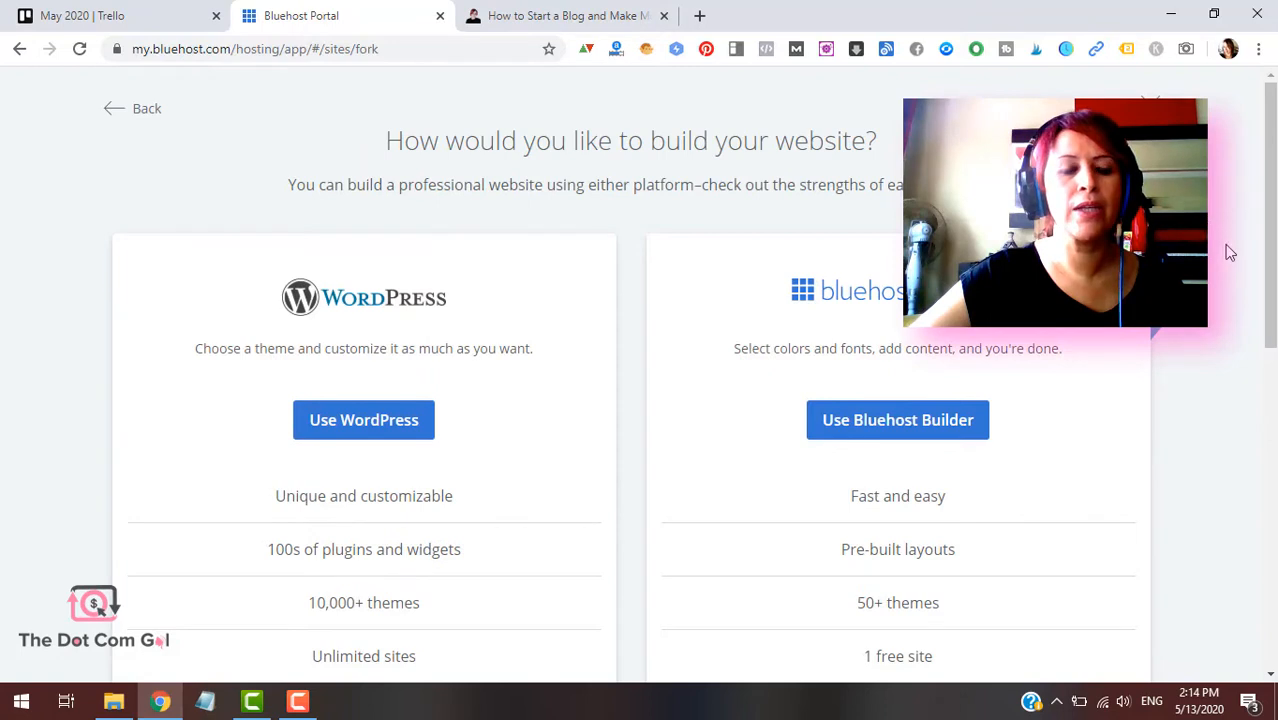
pyautogui.scroll(-1, 1227, 251)
pyautogui.scroll(-1, 1247, 285)
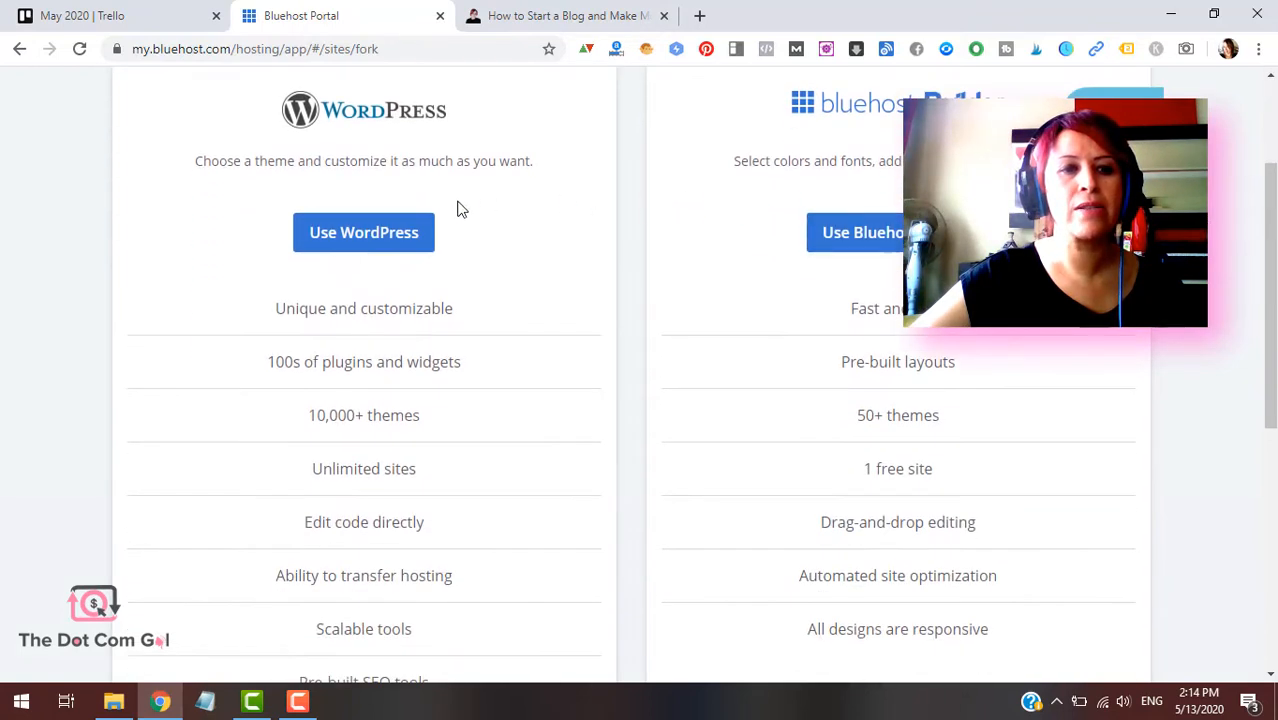
pyautogui.click(338, 236)
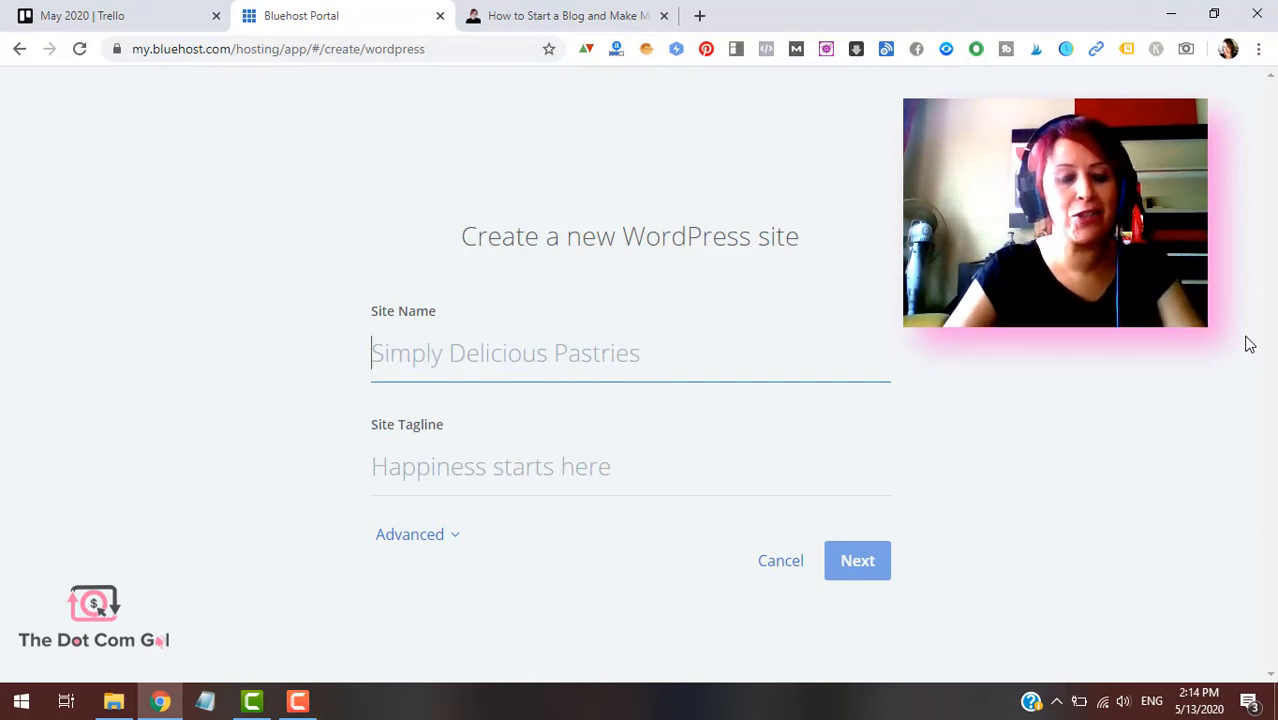
# - Name the new WordPress site ESL Joint and give it the tagline Learn English Online
pyautogui.write('E')
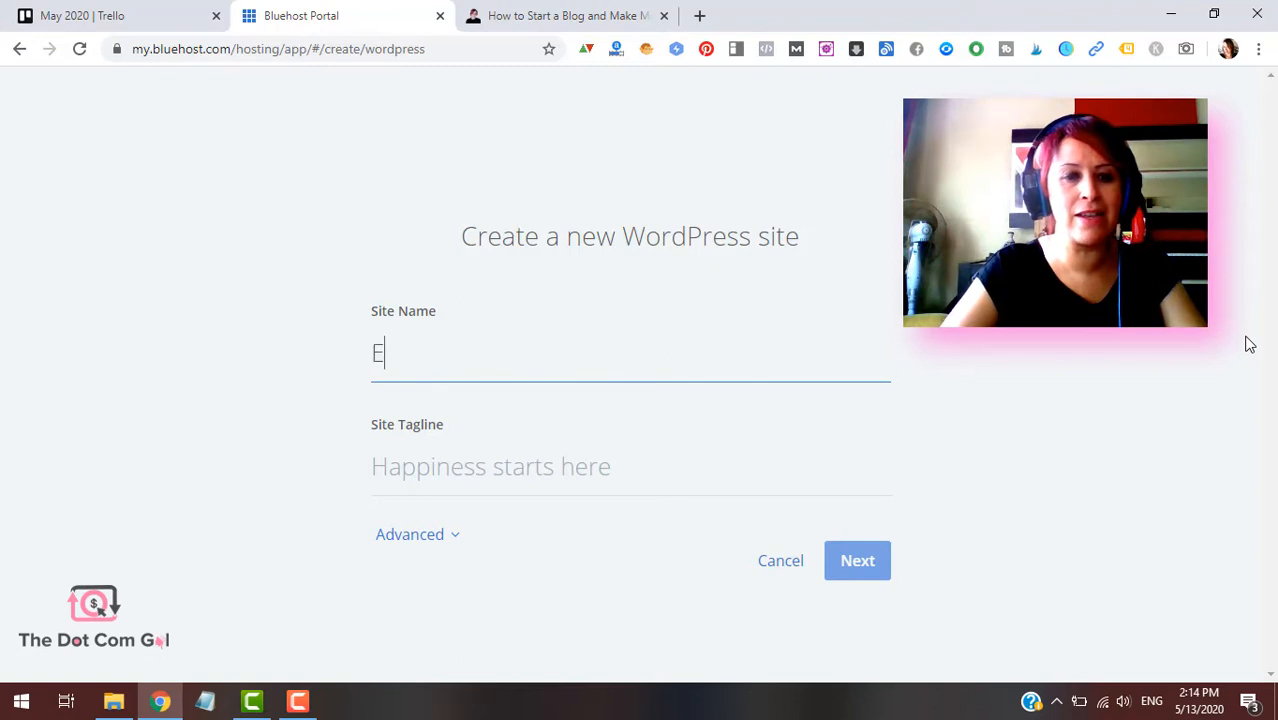
pyautogui.write('SL Join')
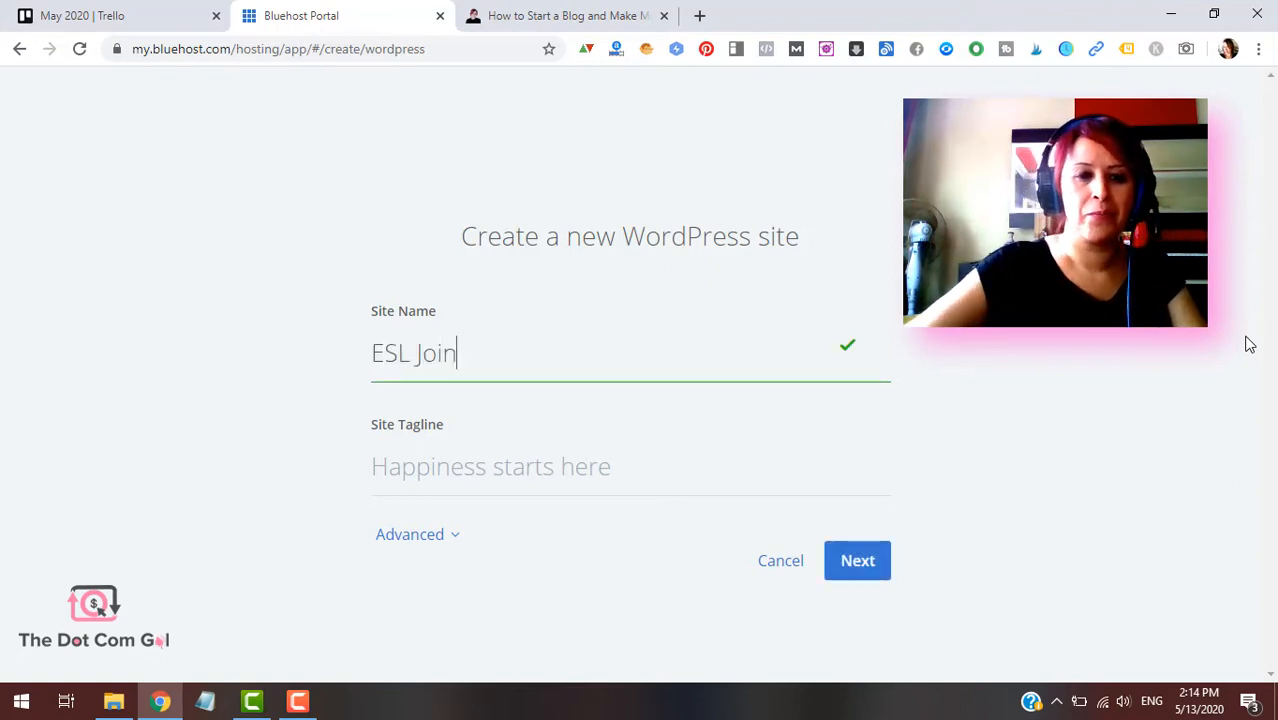
pyautogui.write('t')
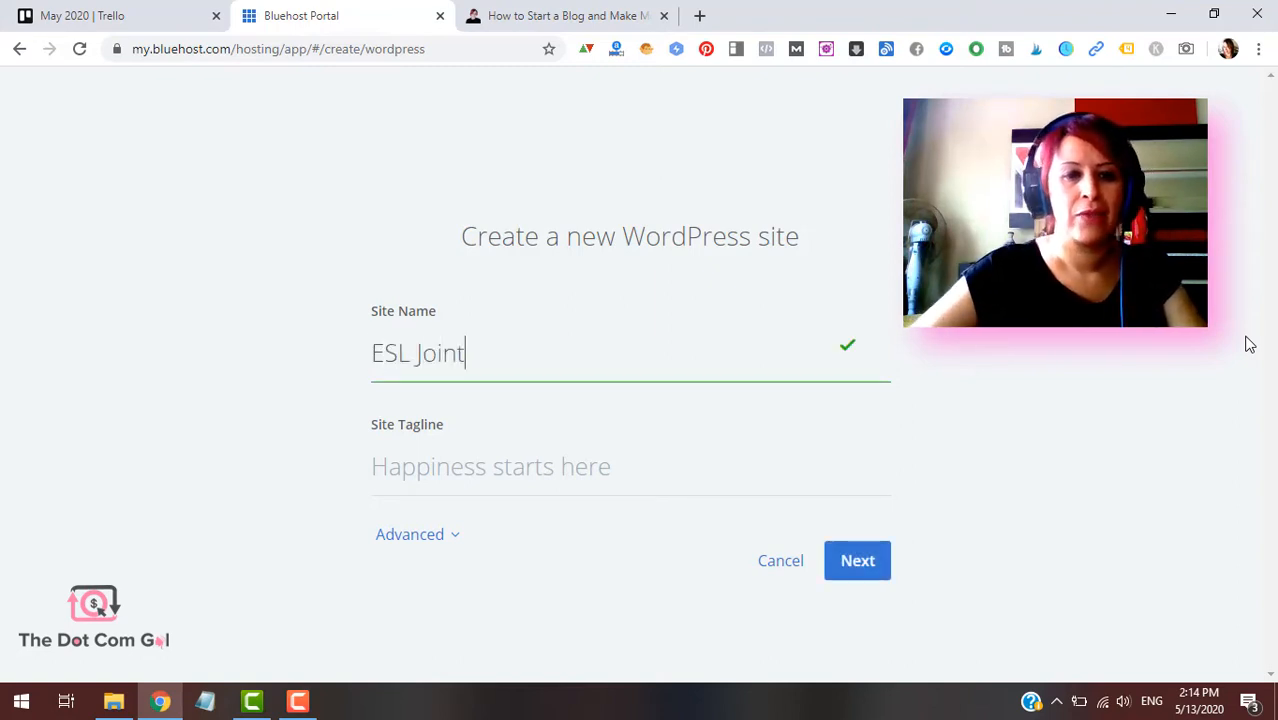
pyautogui.click(780, 479)
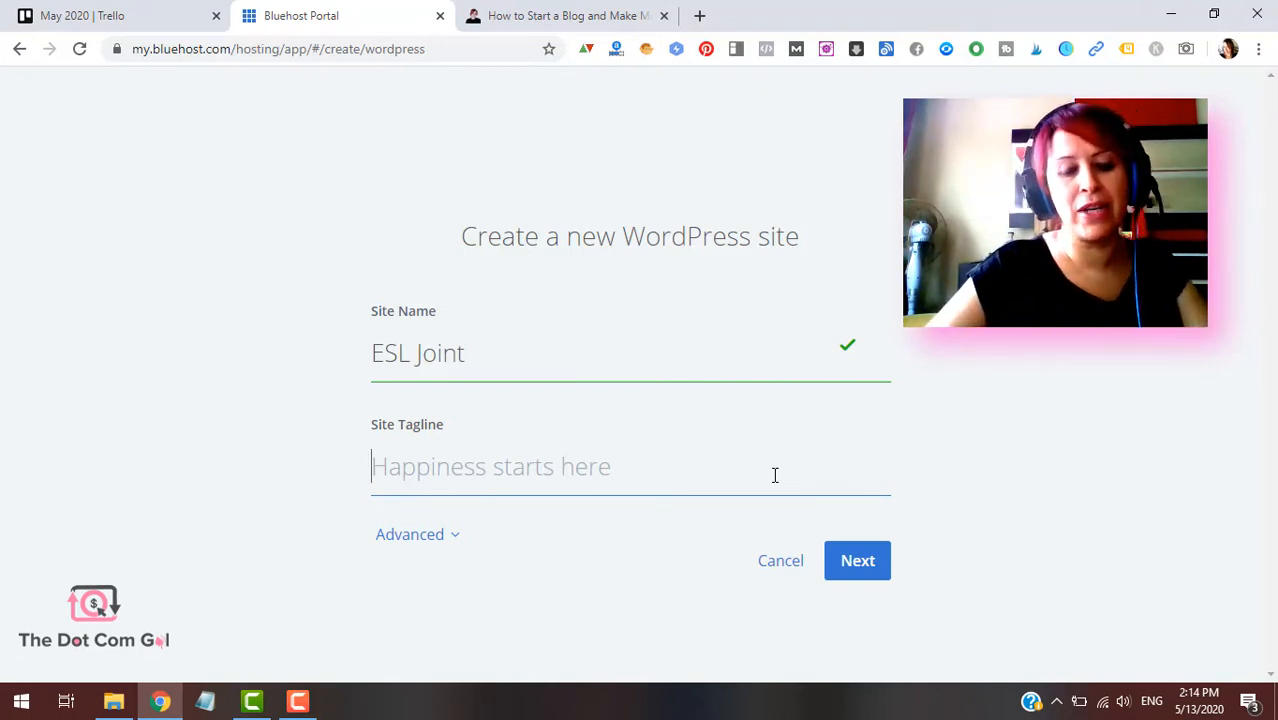
pyautogui.write('Learn ')
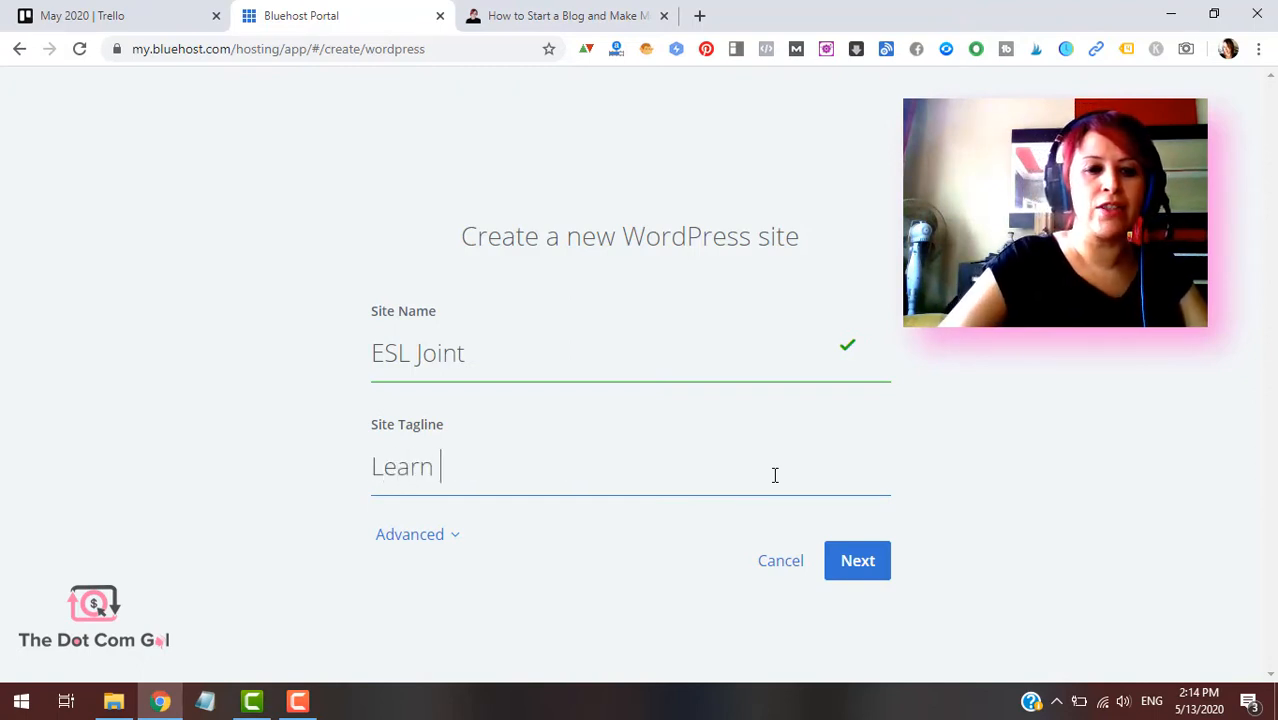
pyautogui.write('English Online')
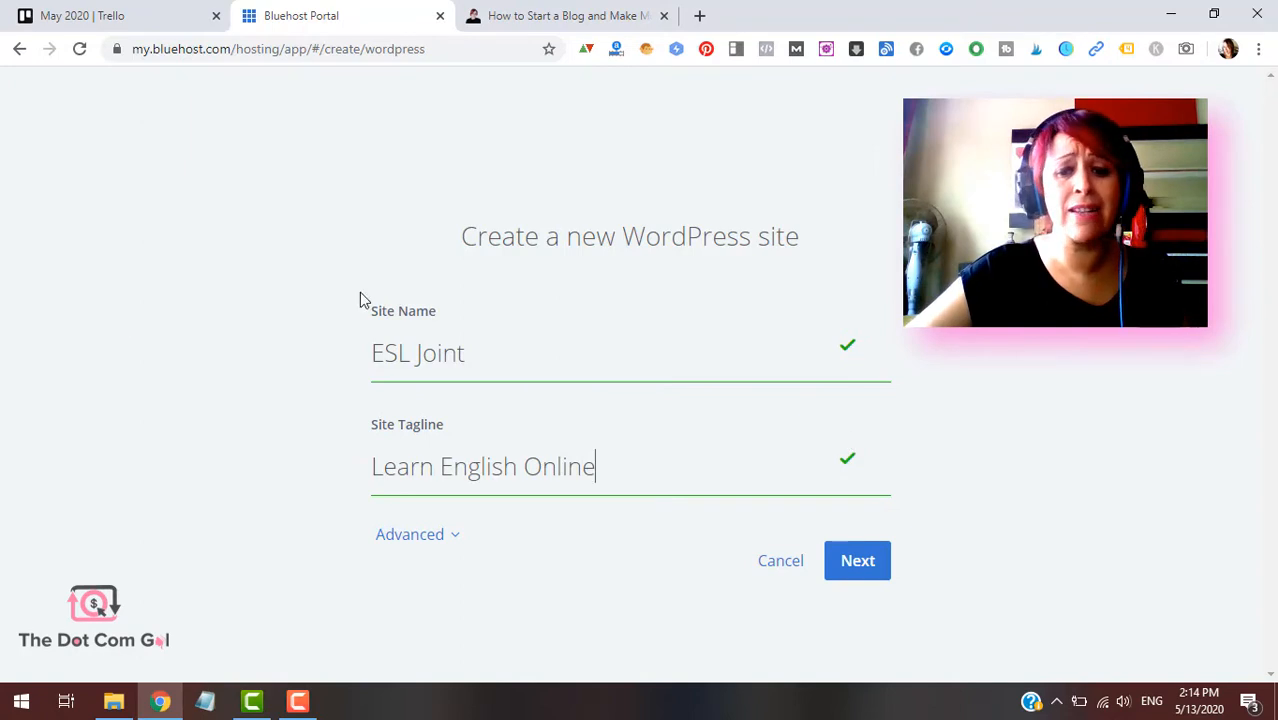
# - Show the advanced site settings and set the WordPress admin username to esljoint
pyautogui.click(438, 552)
pyautogui.scroll(-3, 742, 380)
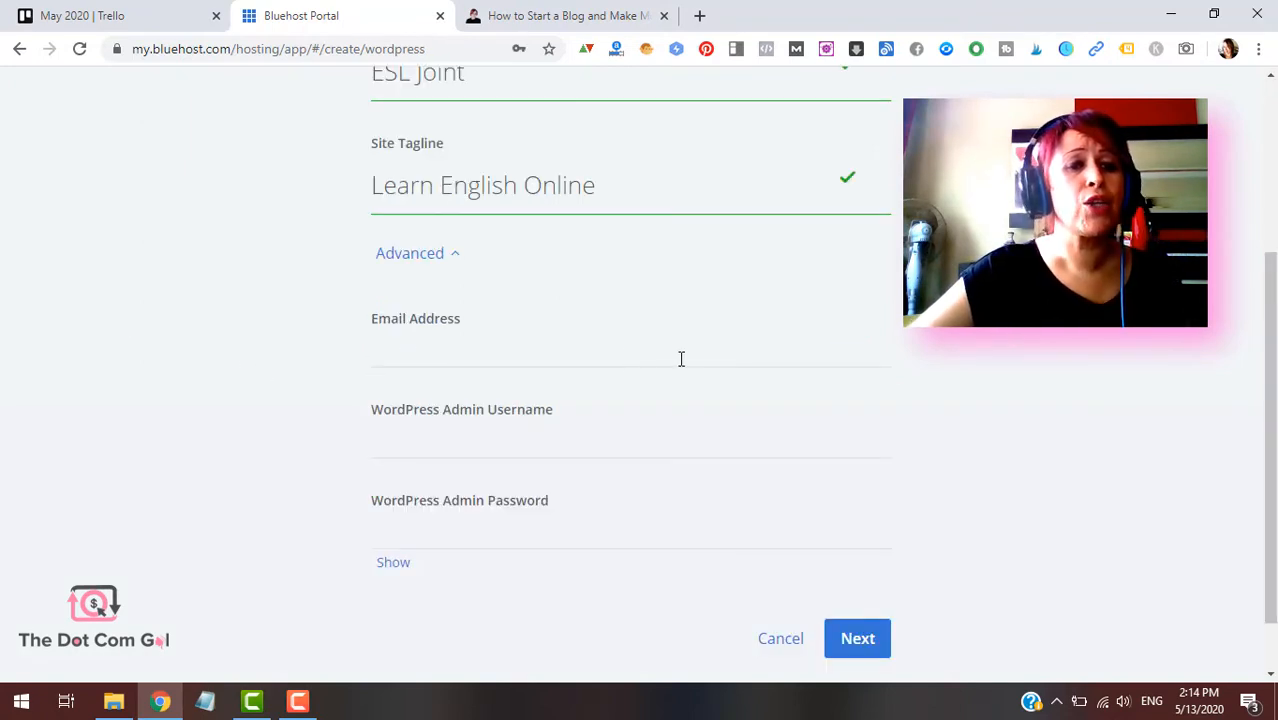
pyautogui.click(423, 443)
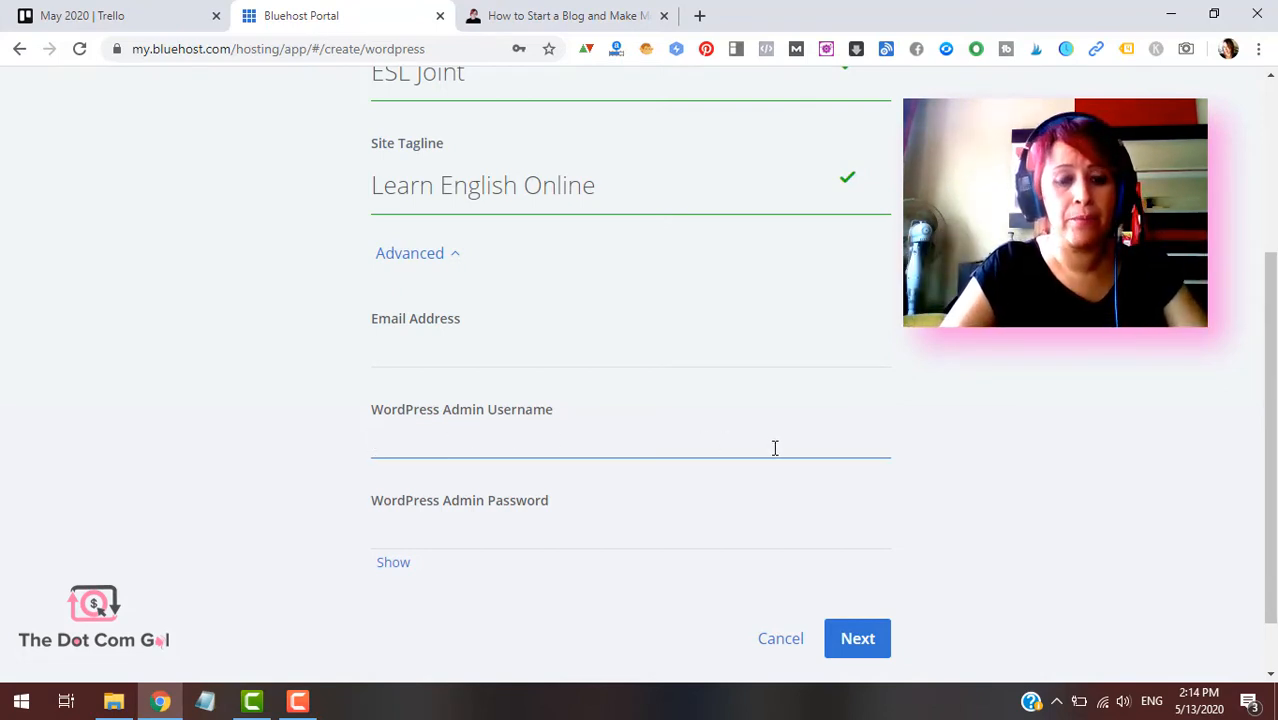
pyautogui.write('esljoint')
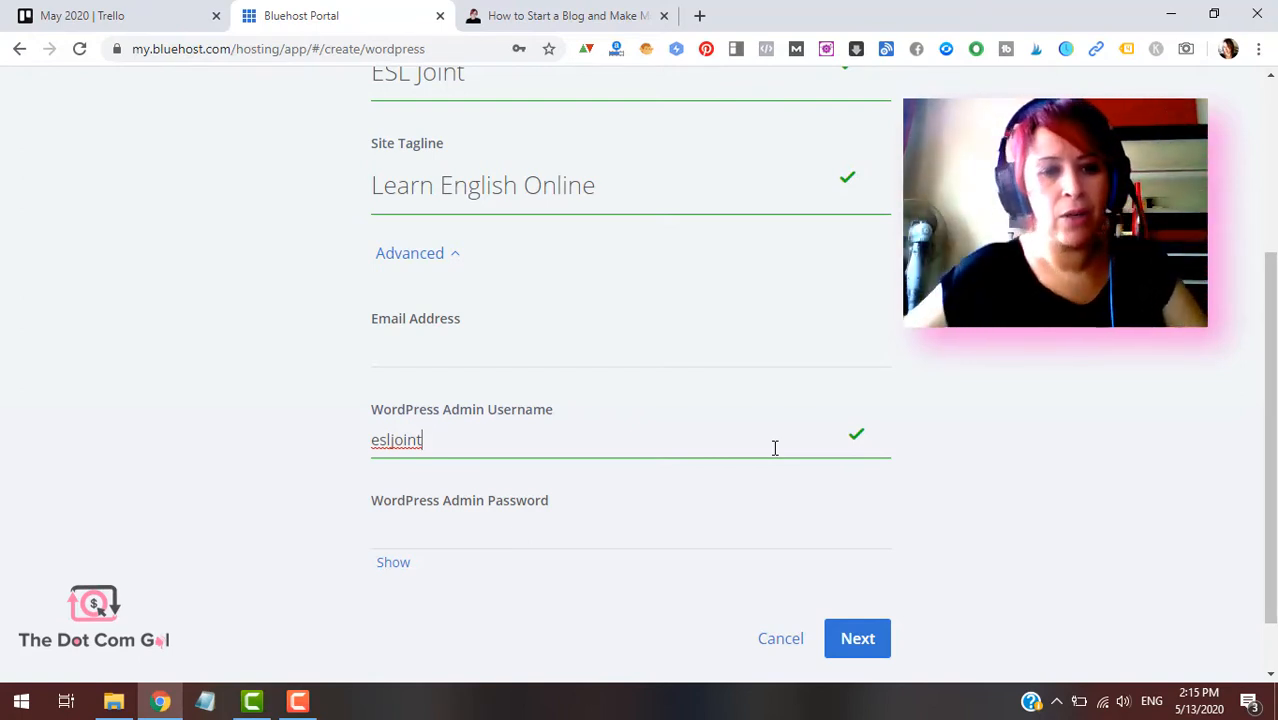
# - Enter the WordPress admin password and continue to the domain selection
pyautogui.click(613, 543)
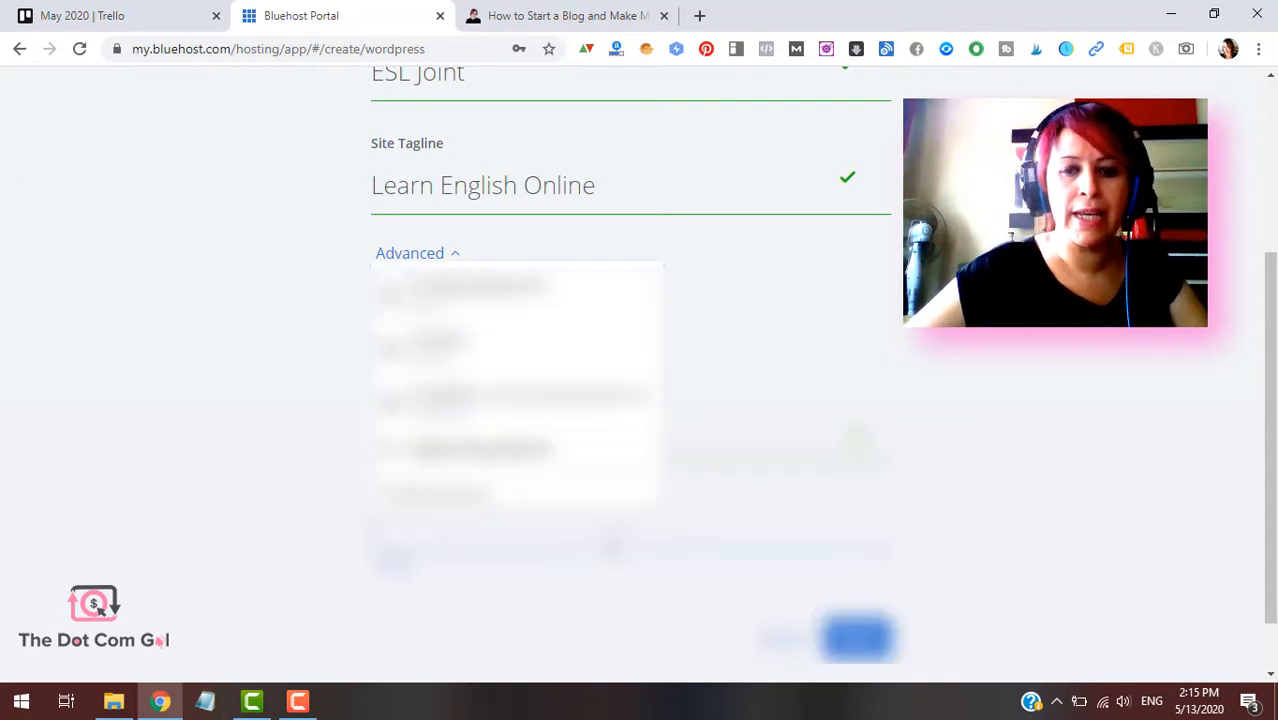
pyautogui.click(1010, 524)
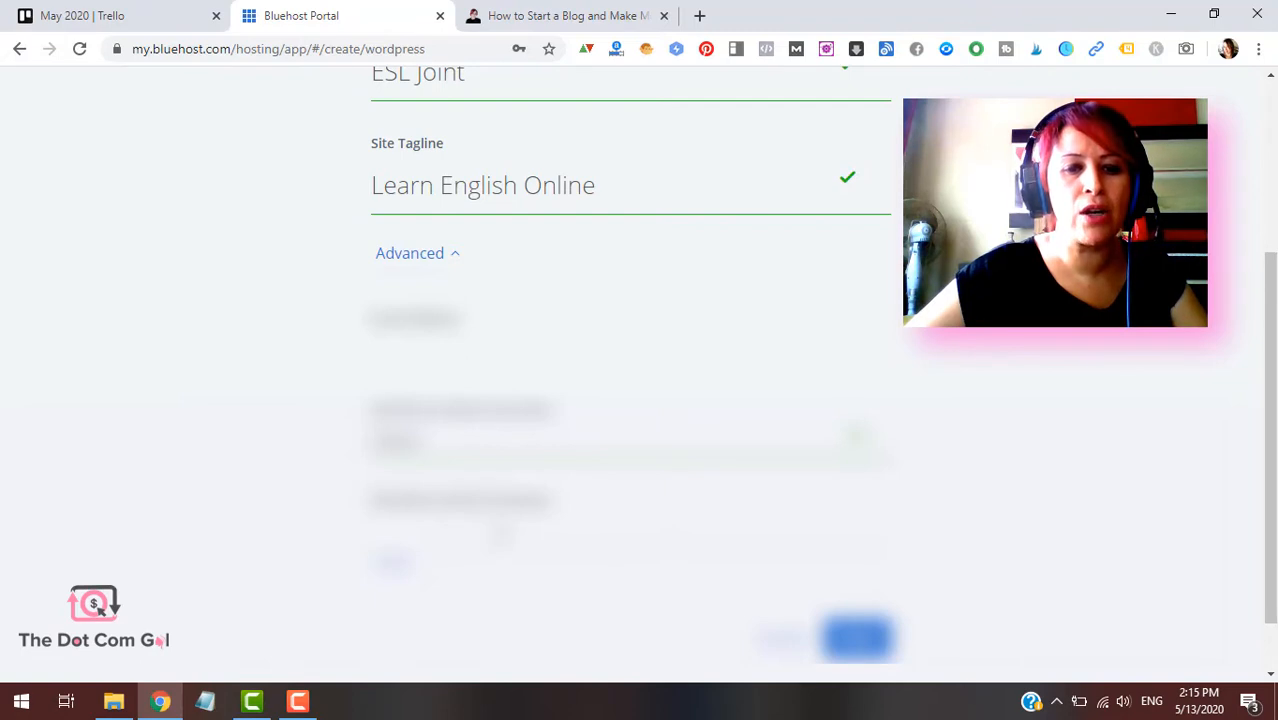
pyautogui.click(583, 525)
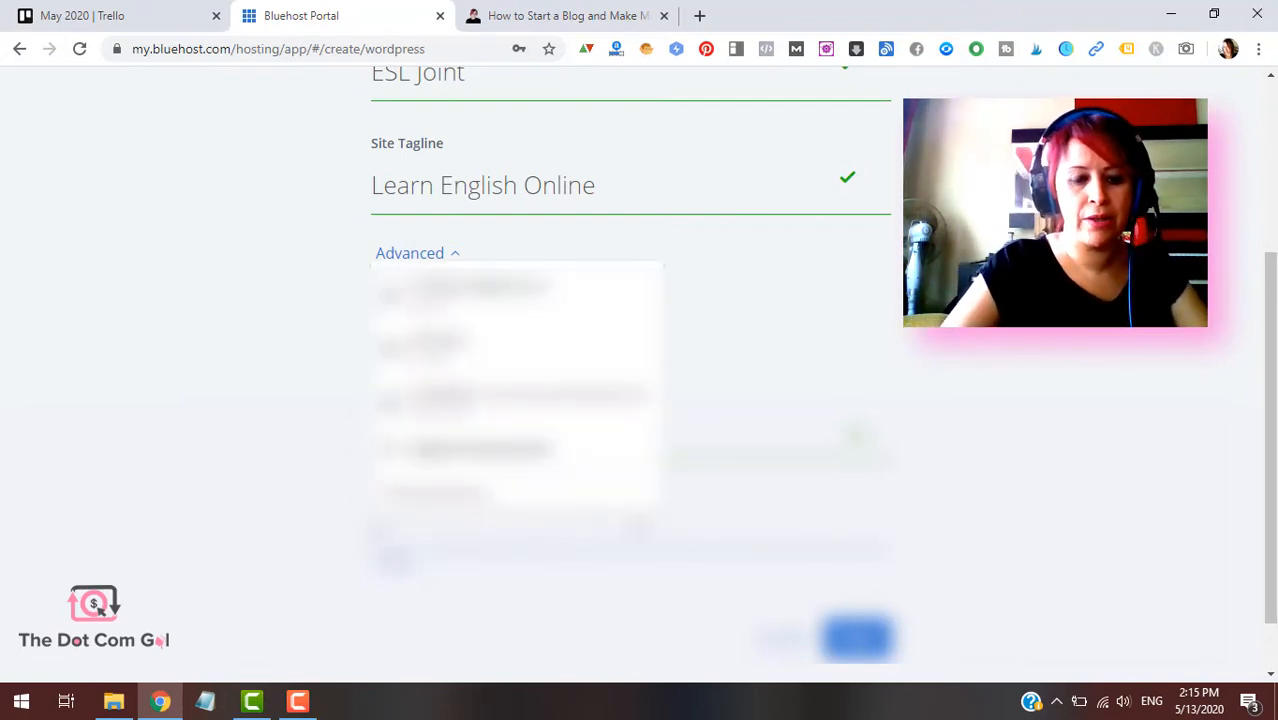
pyautogui.write('e')
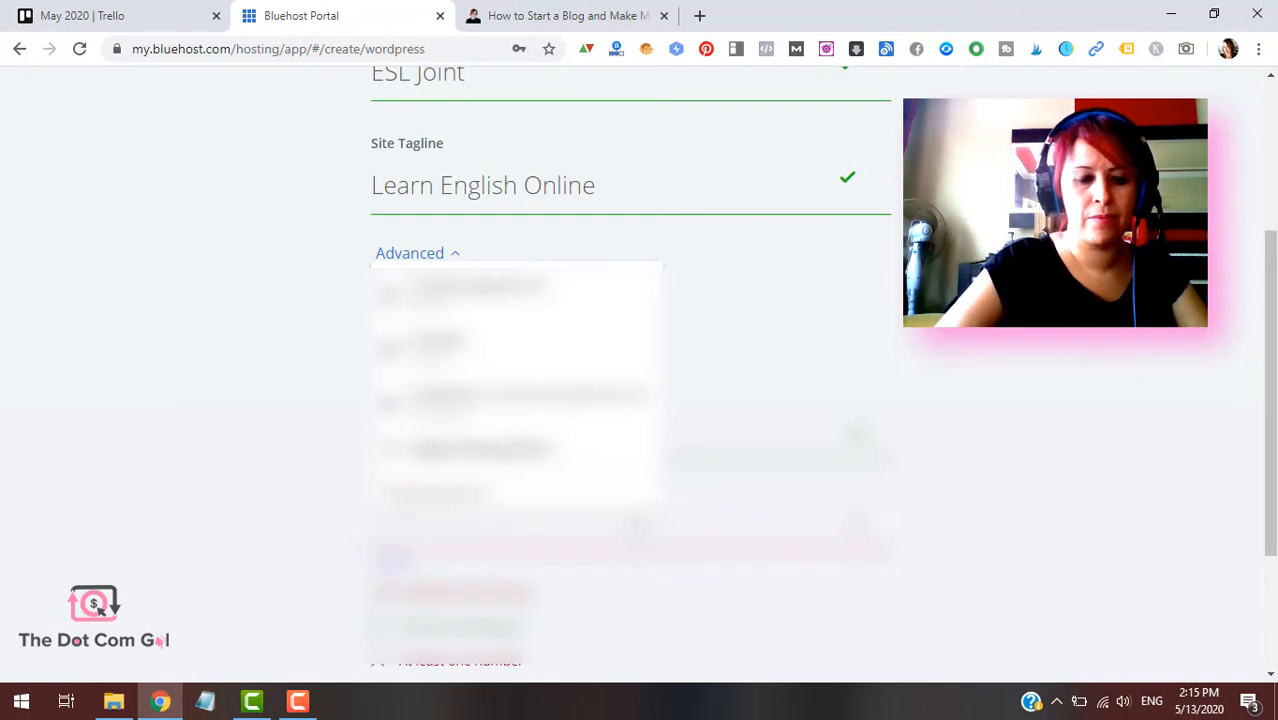
pyautogui.press('BackSpace')
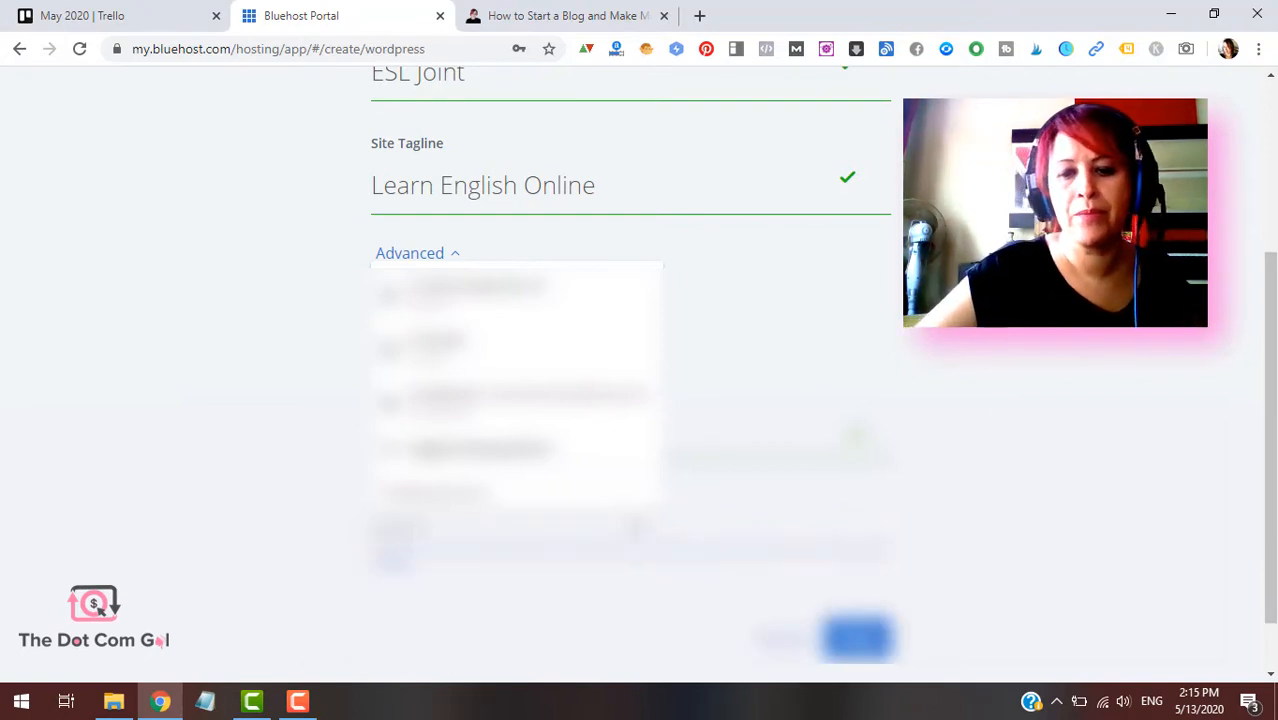
pyautogui.click(981, 529)
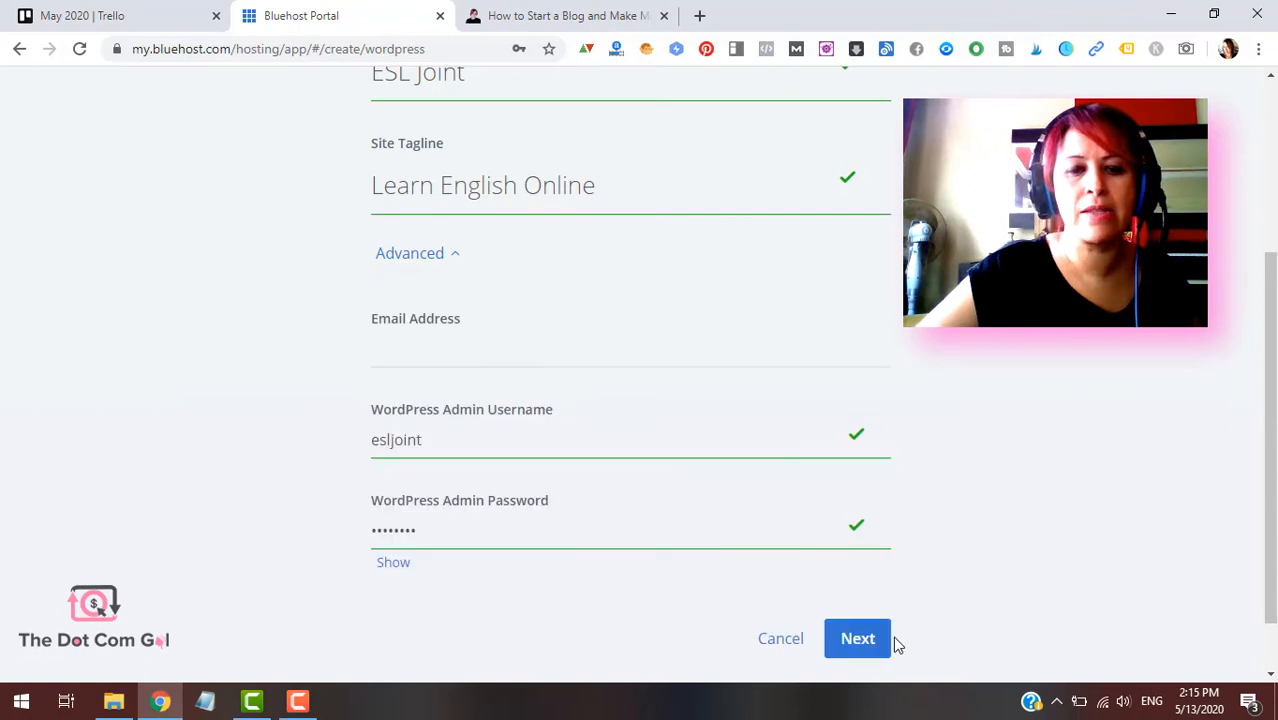
pyautogui.click(858, 639)
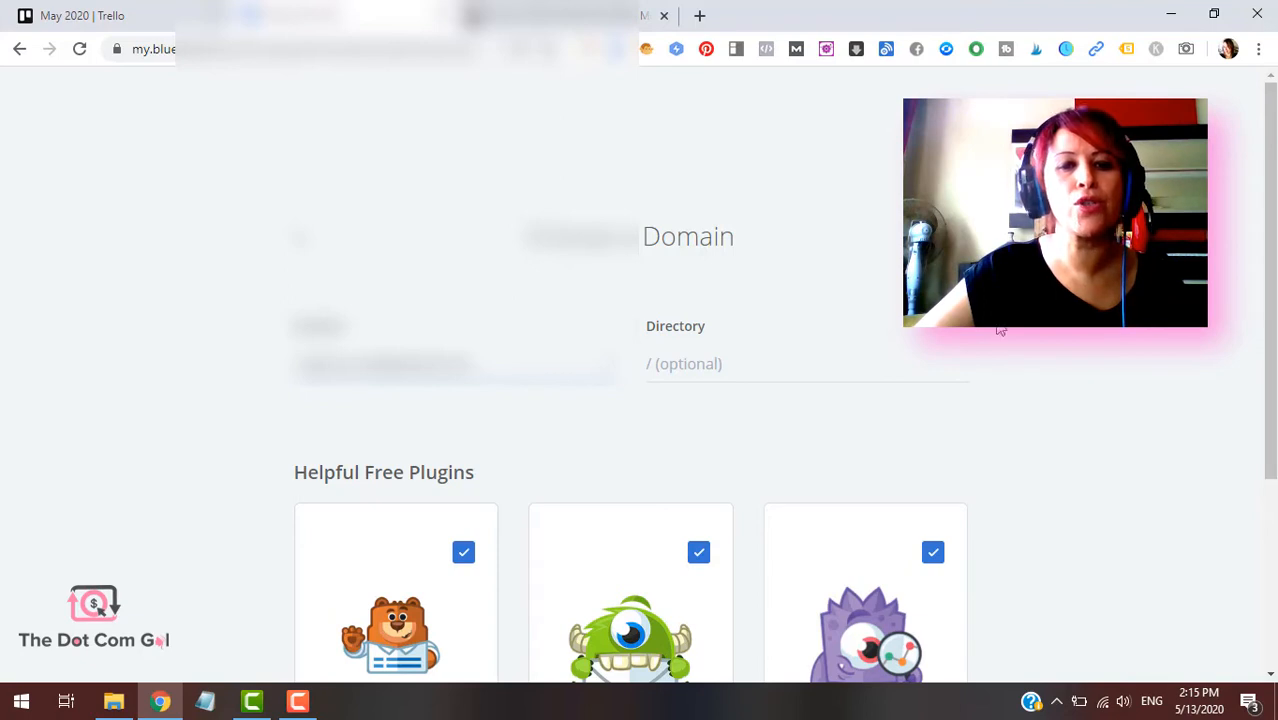
# - Choose esljoint.com as the domain, deselect the WP Forms, Opt-In Monster and Monster Insight plugins, and submit the setup
pyautogui.click(615, 368)
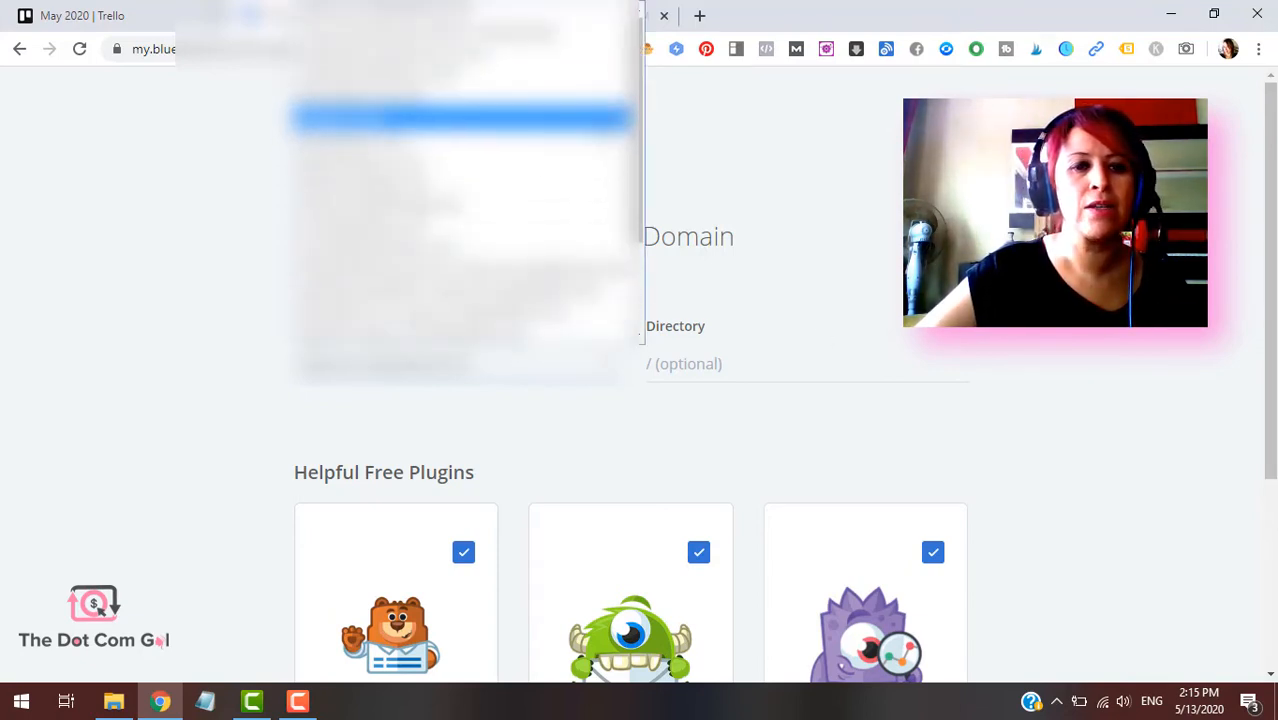
pyautogui.click(595, 120)
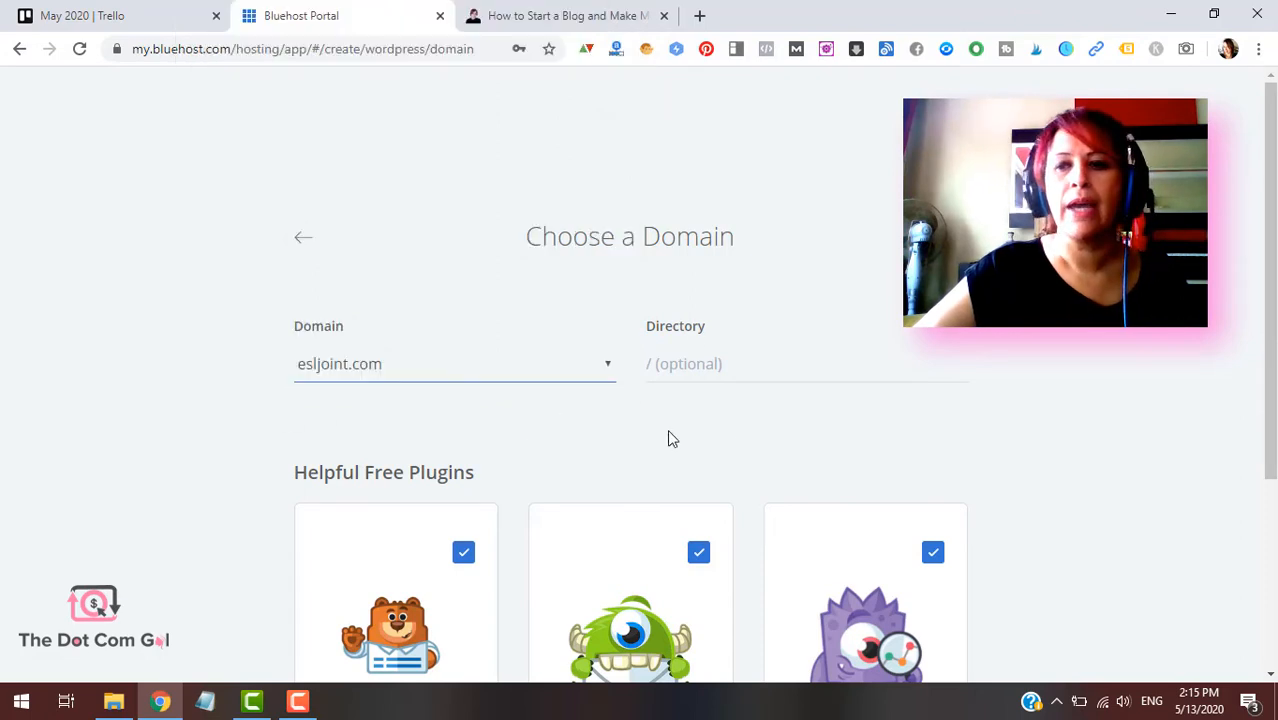
pyautogui.scroll(-1, 1164, 428)
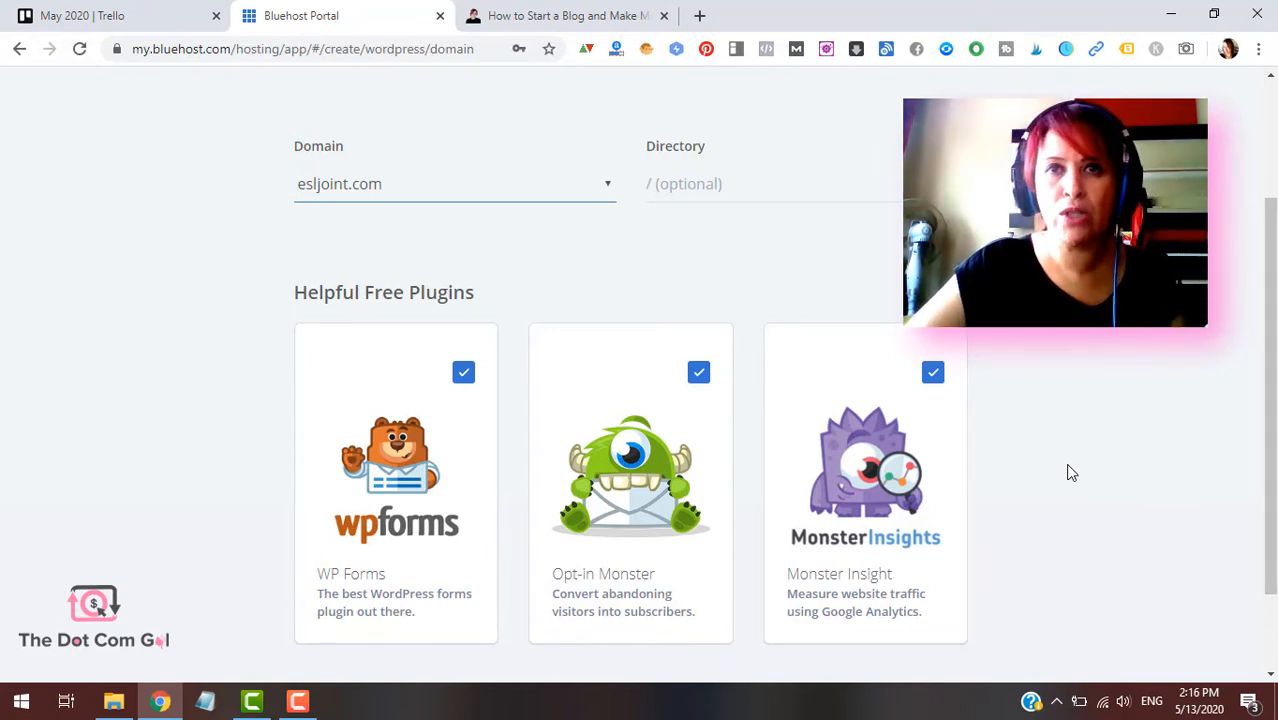
pyautogui.click(931, 373)
pyautogui.click(698, 373)
pyautogui.click(463, 373)
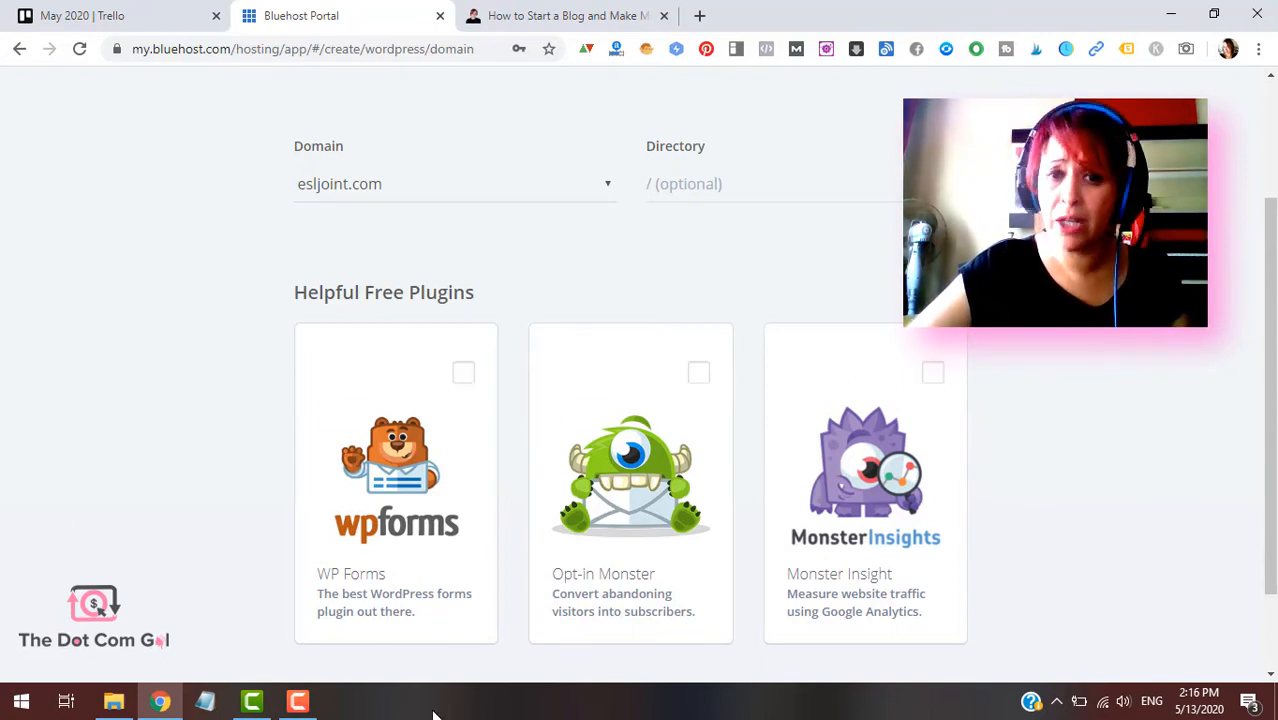
pyautogui.scroll(-2, 368, 623)
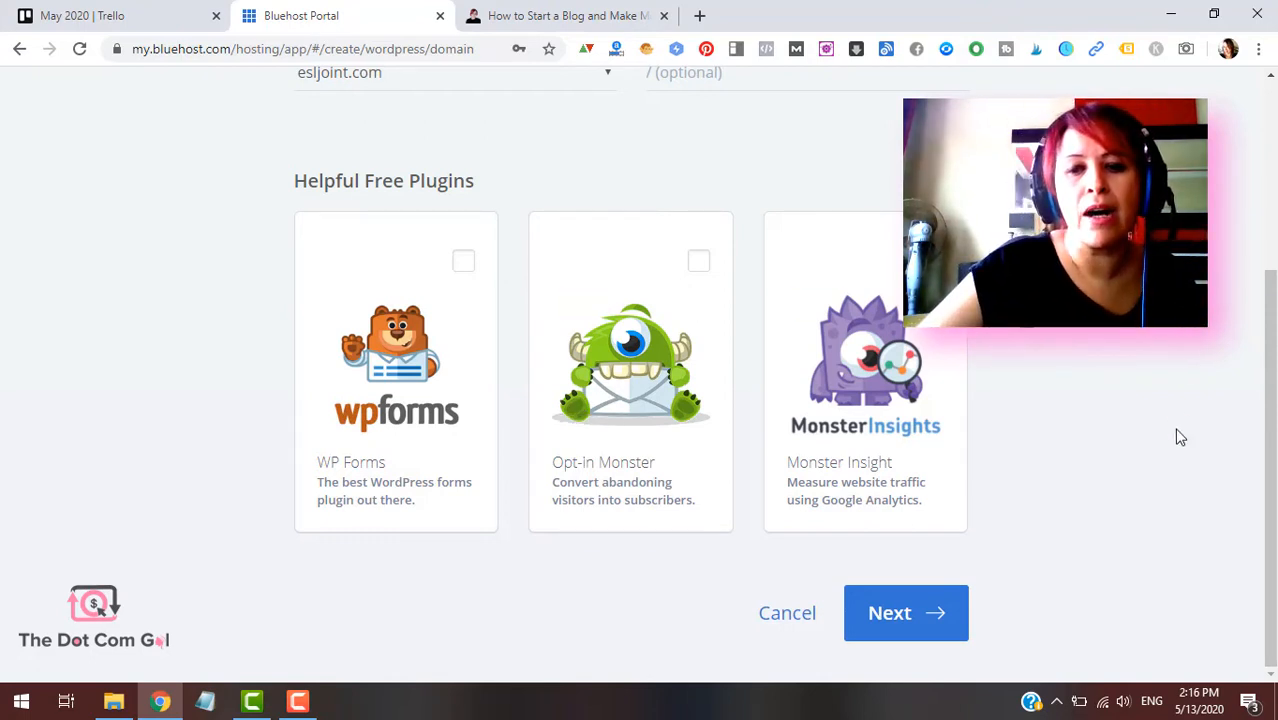
pyautogui.click(958, 613)
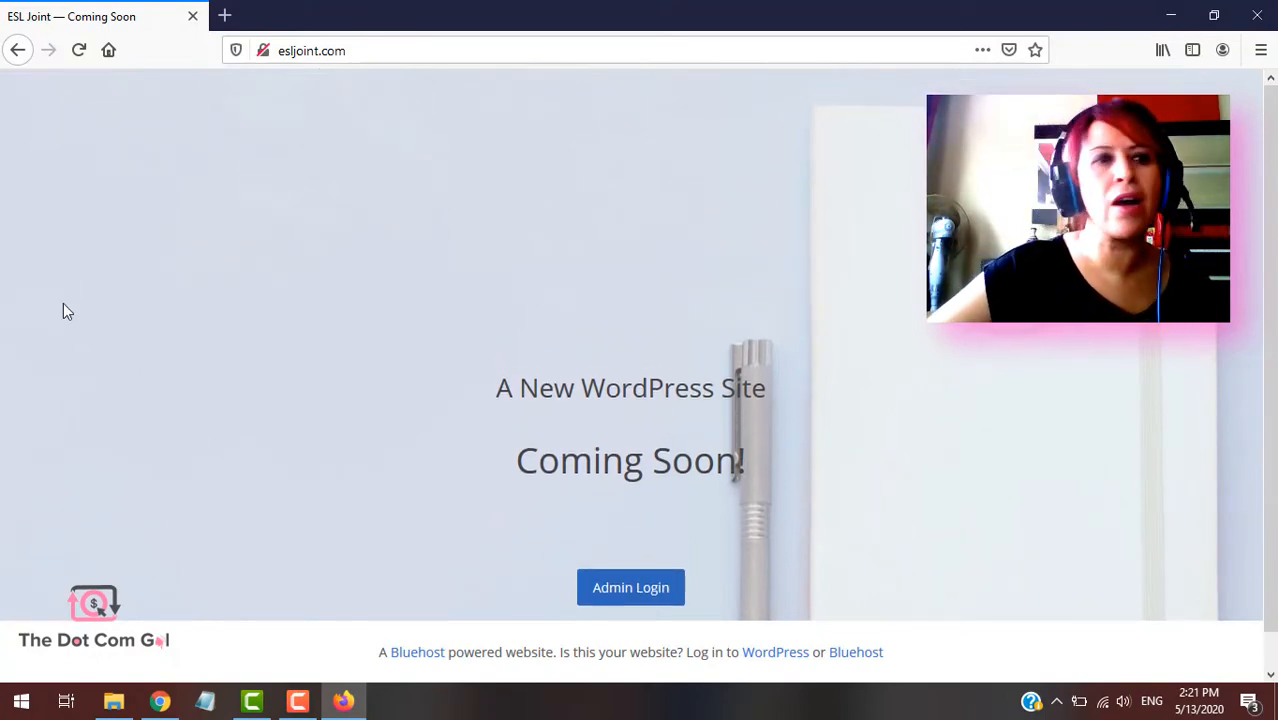
# - Permanently delete the ESL Joint site and all its files from the site's settings in the hosting account
pyautogui.scroll(-1, 360, 260)
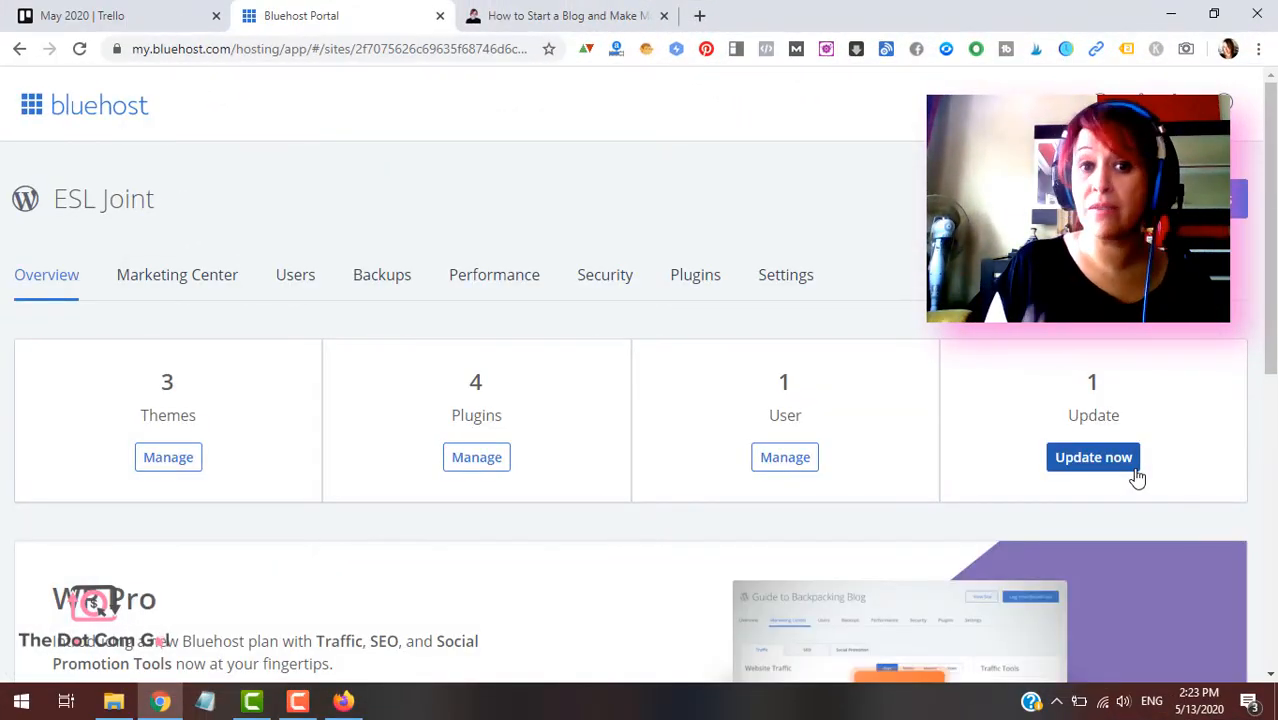
pyautogui.moveTo(1270, 366); pyautogui.dragTo(1270, 260)
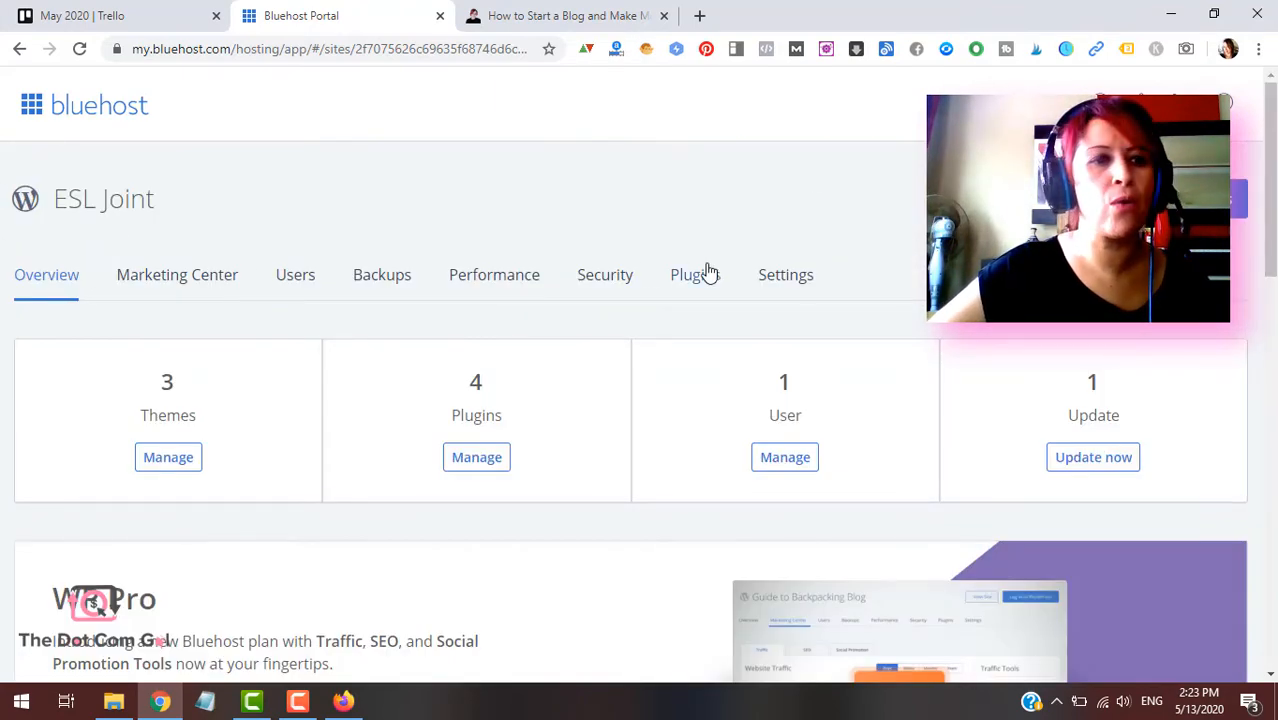
pyautogui.click(799, 277)
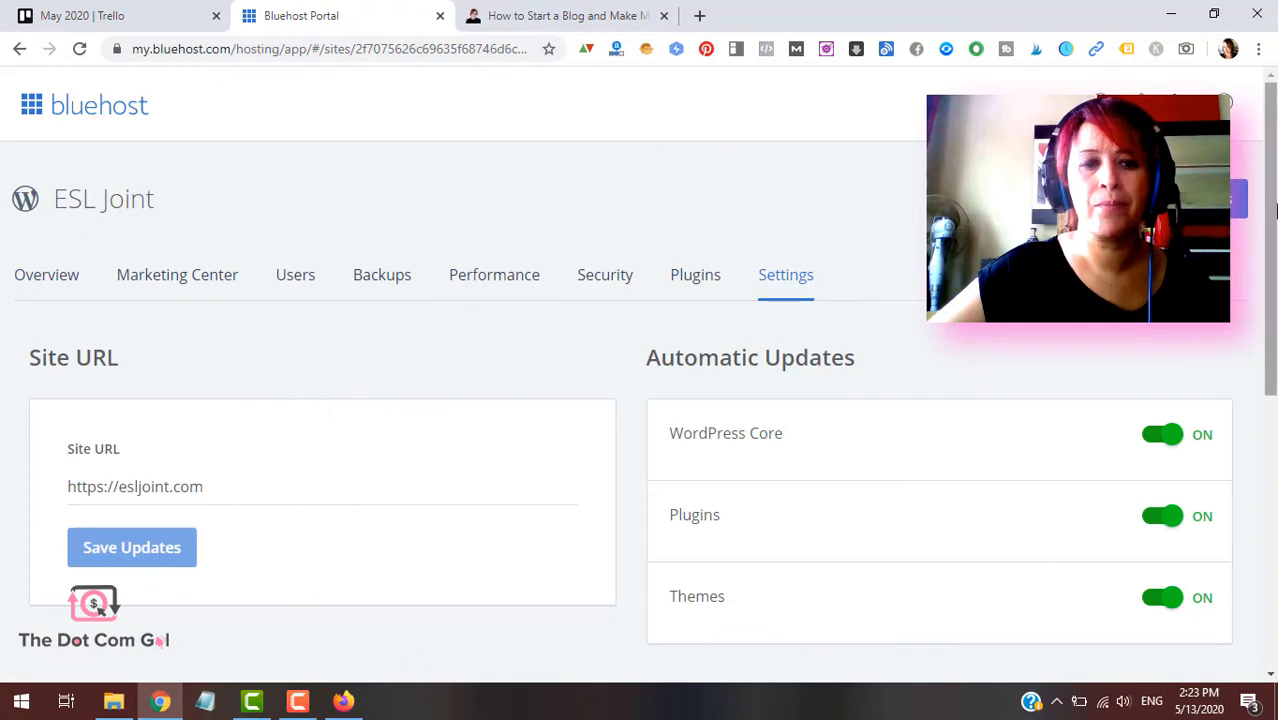
pyautogui.moveTo(1275, 210); pyautogui.dragTo(1273, 480)
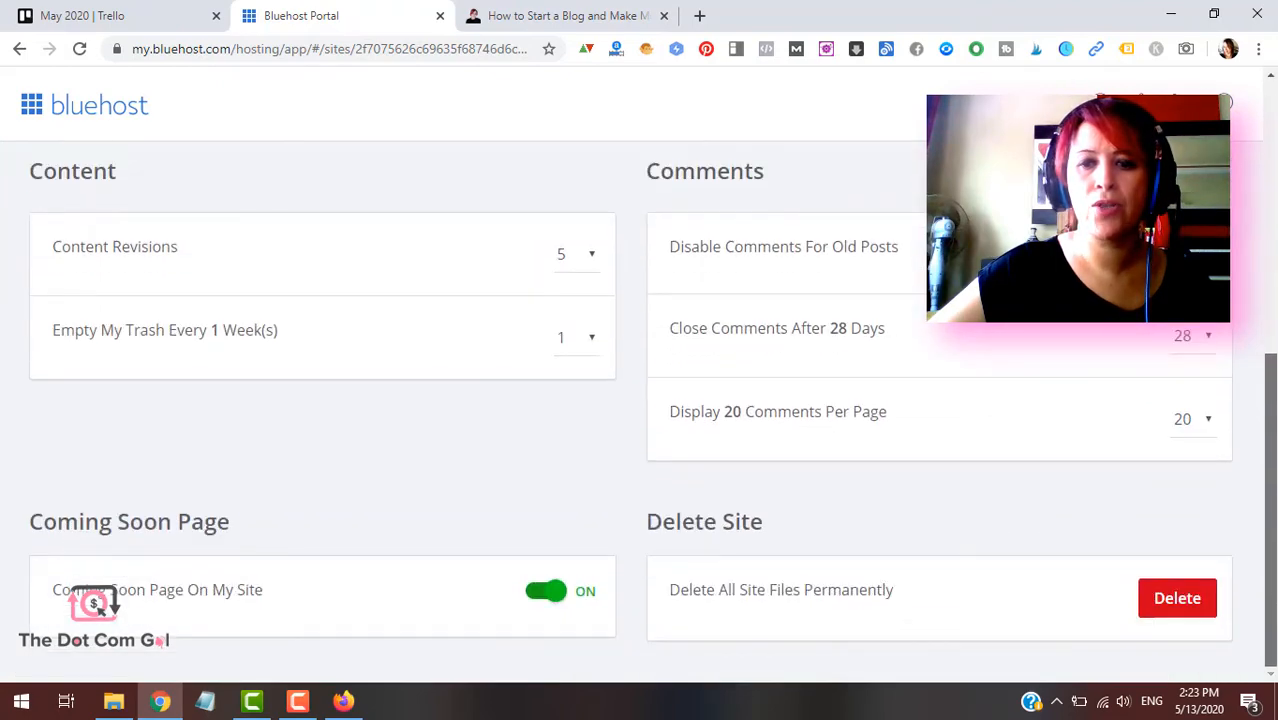
pyautogui.click(1177, 600)
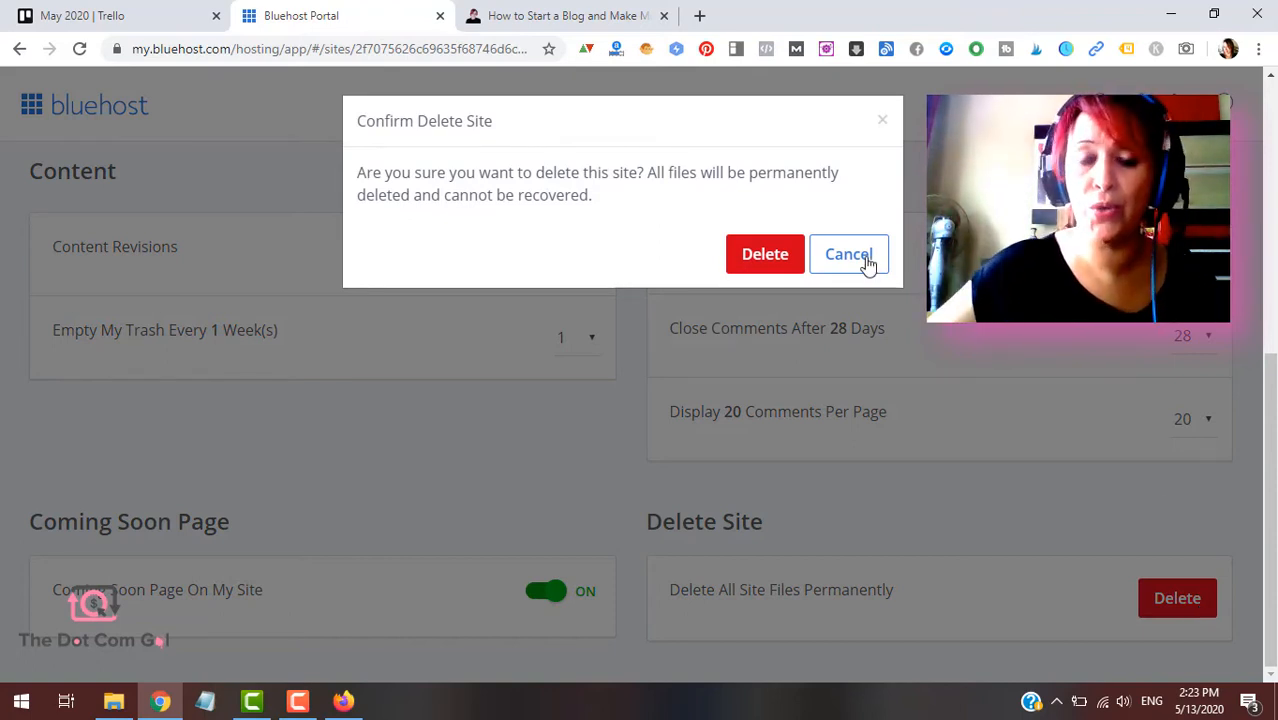
pyautogui.click(765, 254)
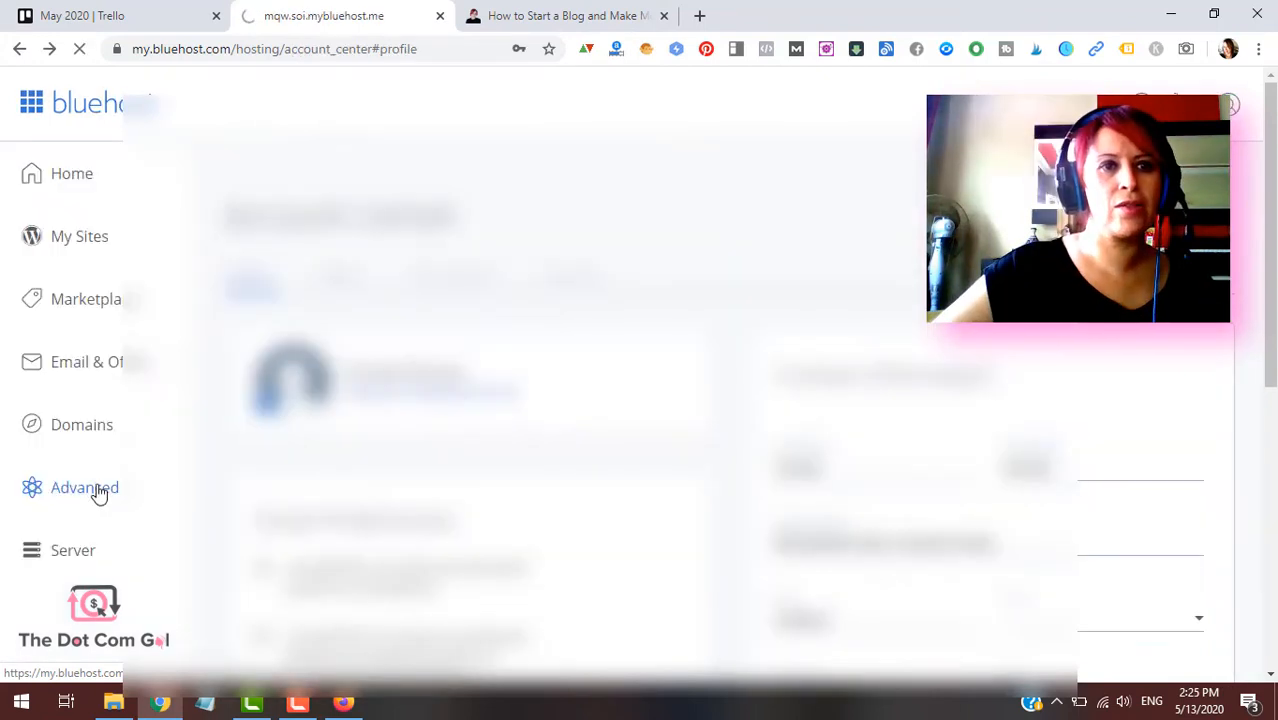
# - Open the Softaculous Apps Installer from the hosting account's advanced software tools and start a WordPress installation
pyautogui.click(88, 490)
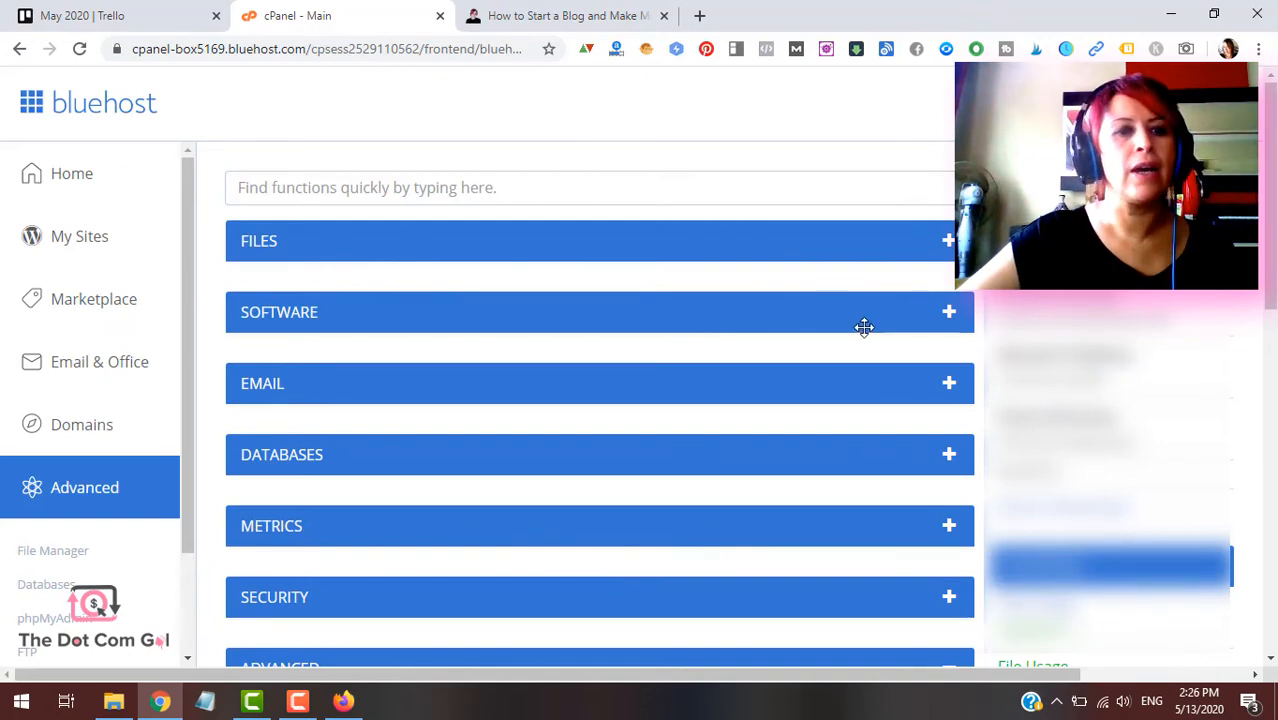
pyautogui.click(964, 316)
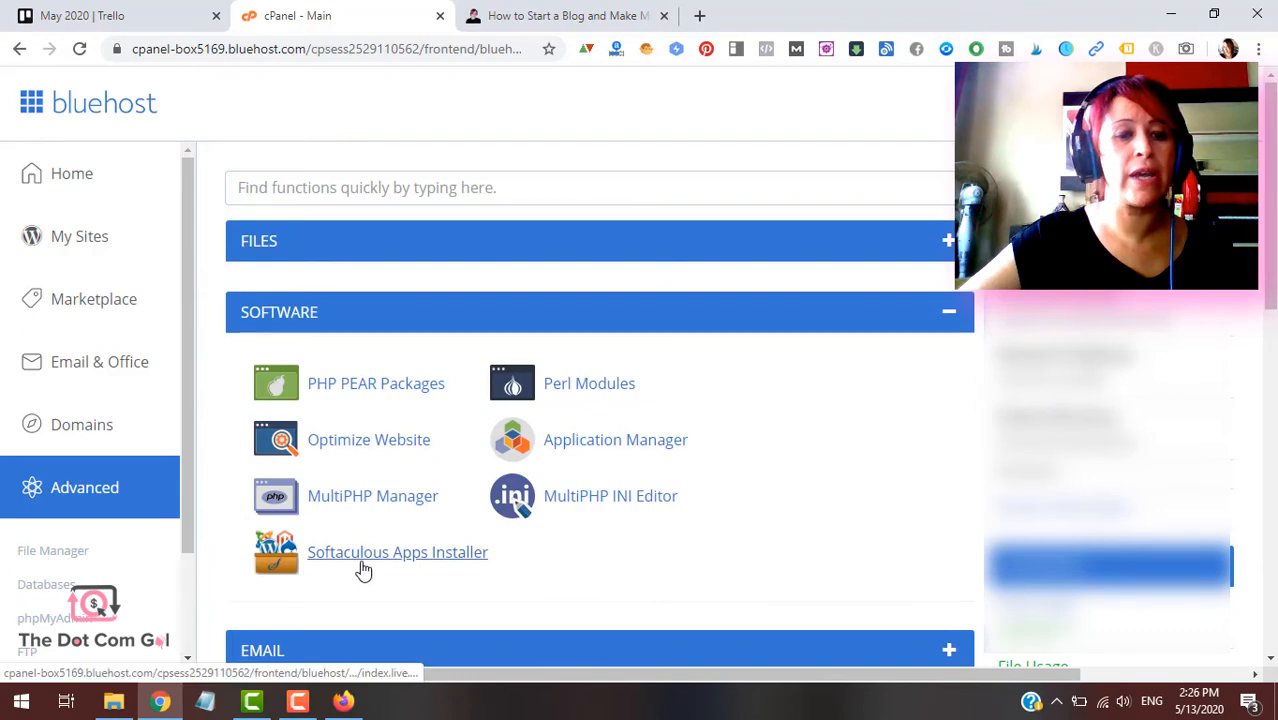
pyautogui.click(461, 565)
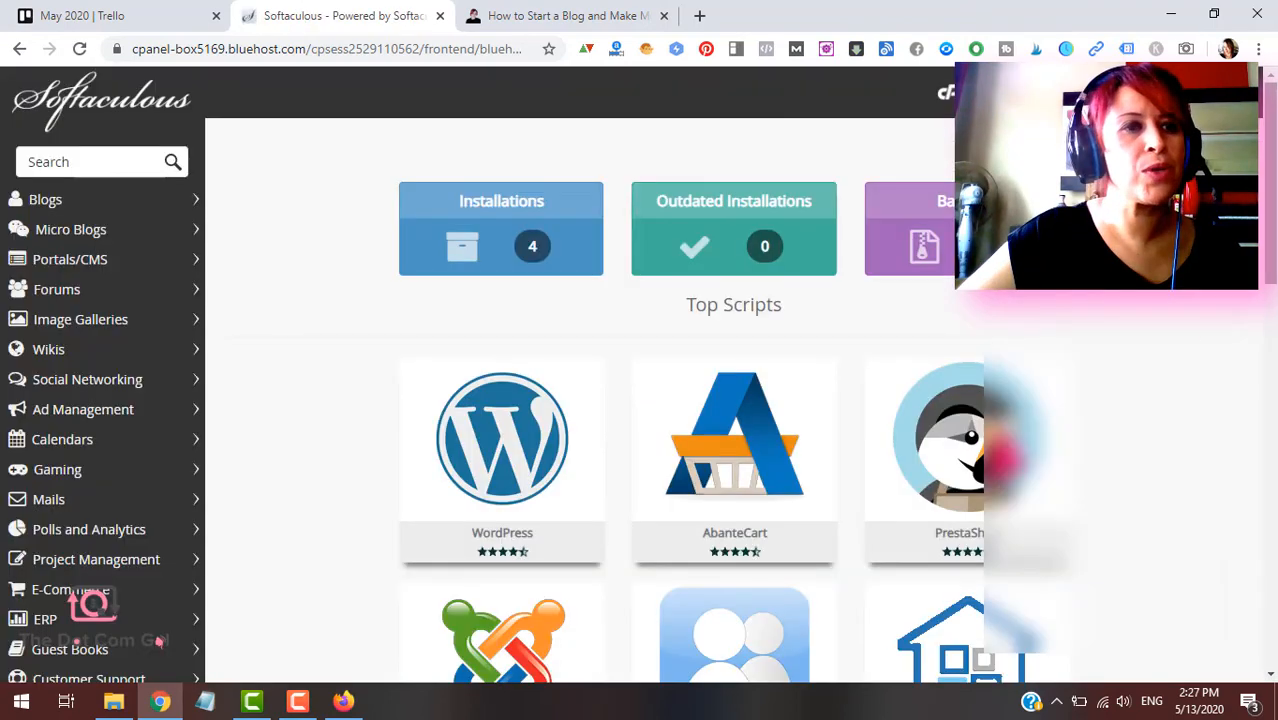
pyautogui.moveTo(470, 470)
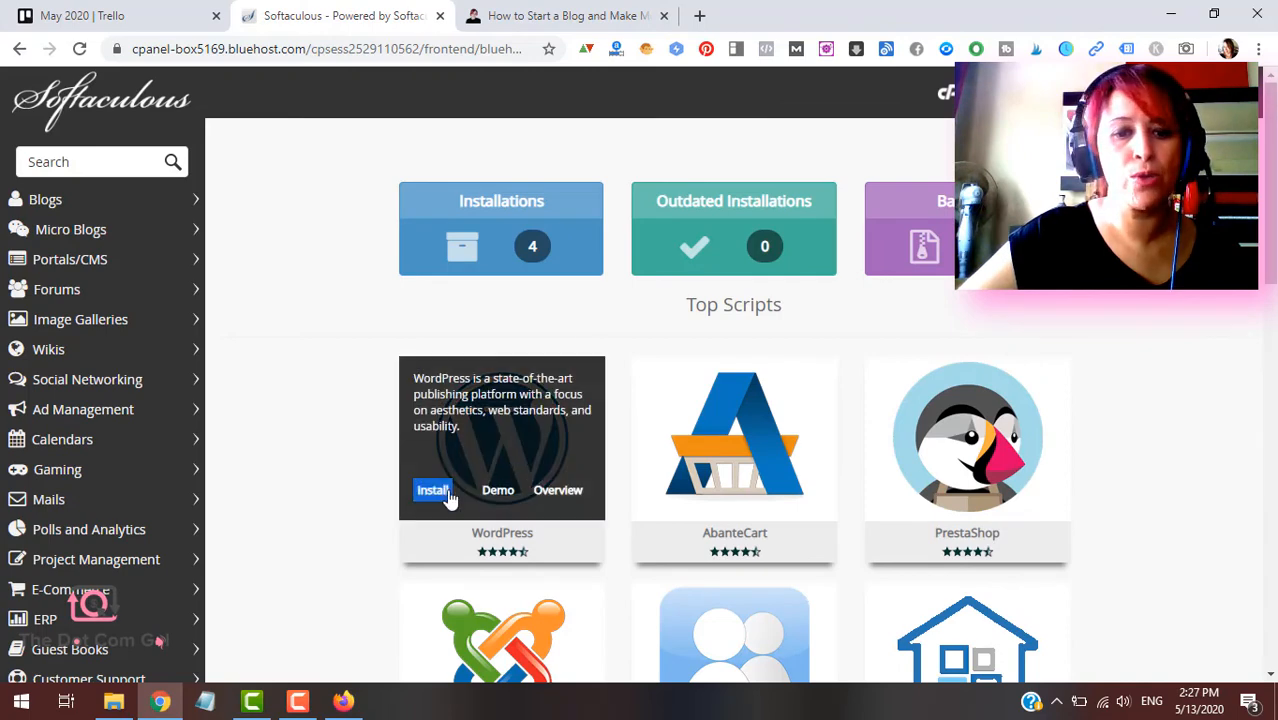
pyautogui.click(434, 492)
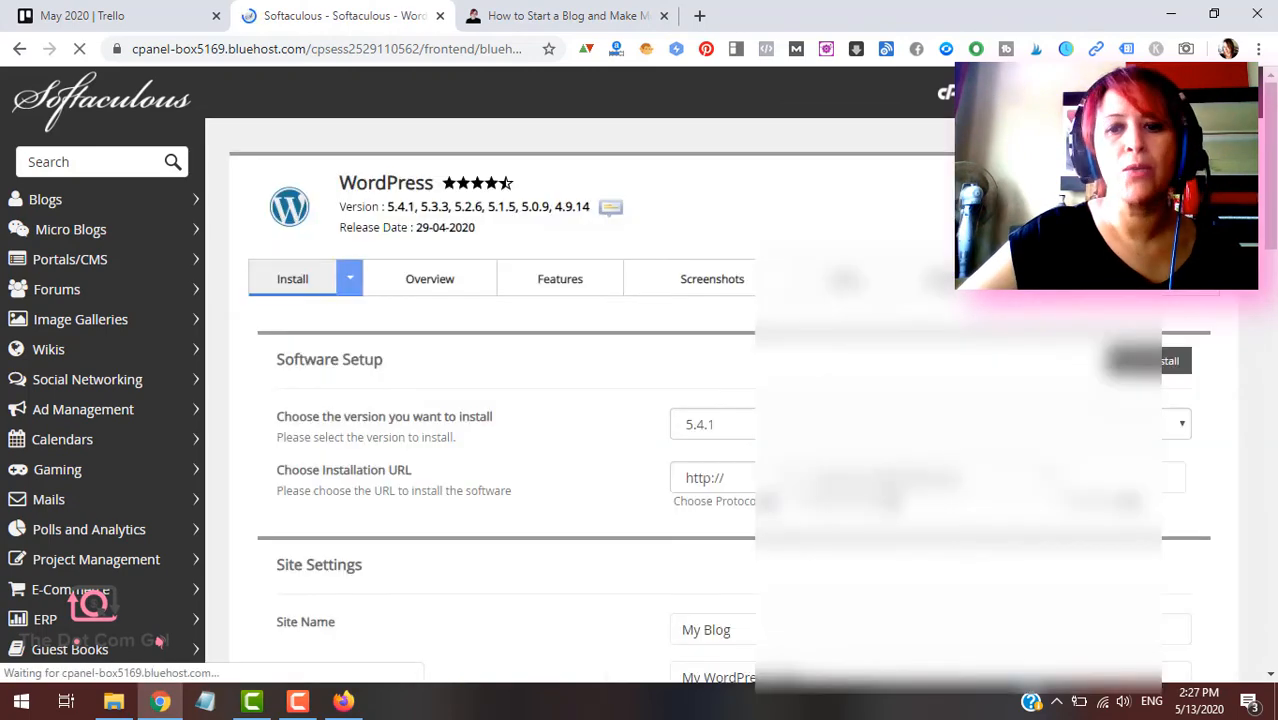
# - Choose esljoint.com as the domain in the WordPress installation URL
pyautogui.scroll(-1, 1261, 300)
pyautogui.scroll(-1, 1261, 300)
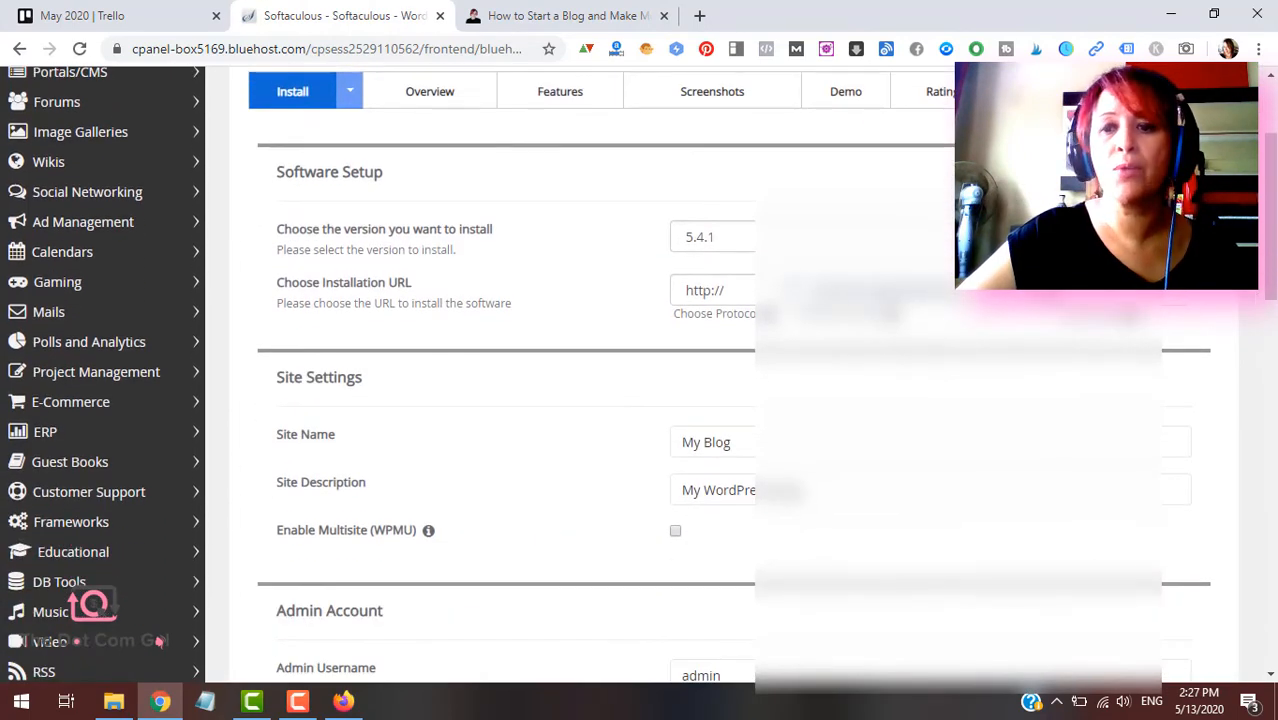
pyautogui.click(945, 291)
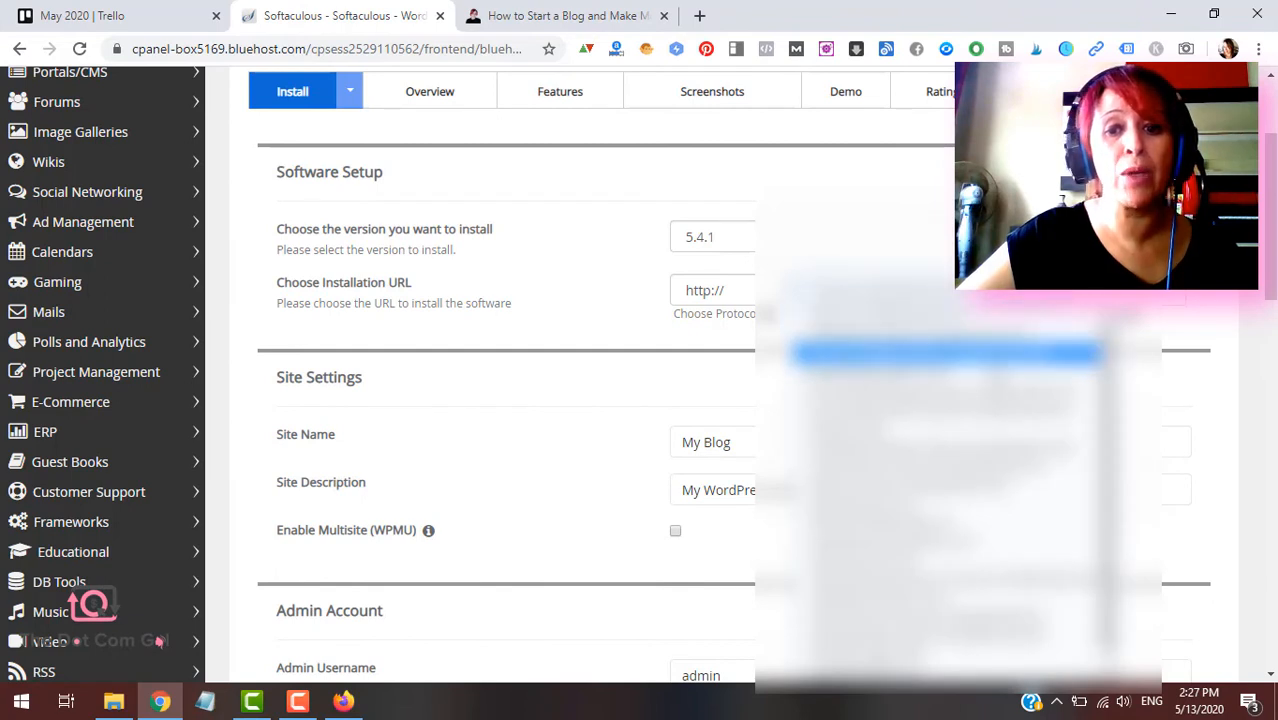
pyautogui.click(945, 428)
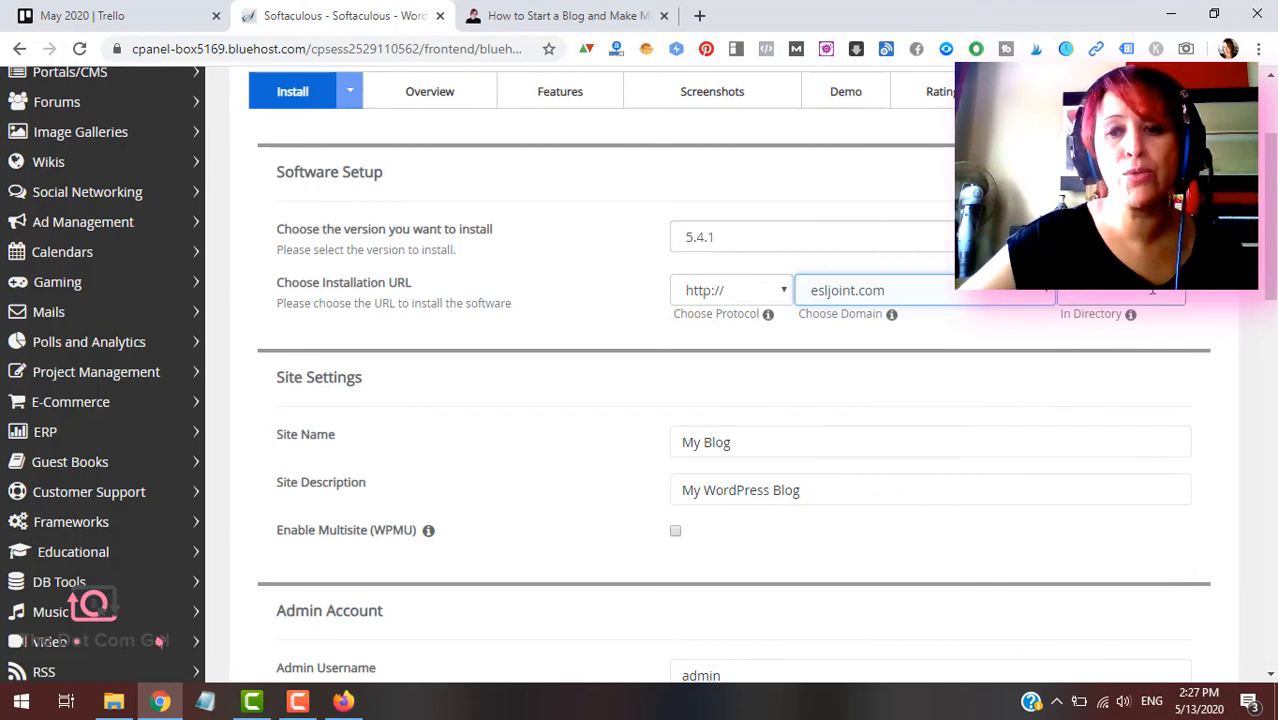
# - Go through the site, admin account, language and plugin settings, keep their defaults, and install WordPress
pyautogui.scroll(-3, 1152, 290)
pyautogui.click(743, 200)
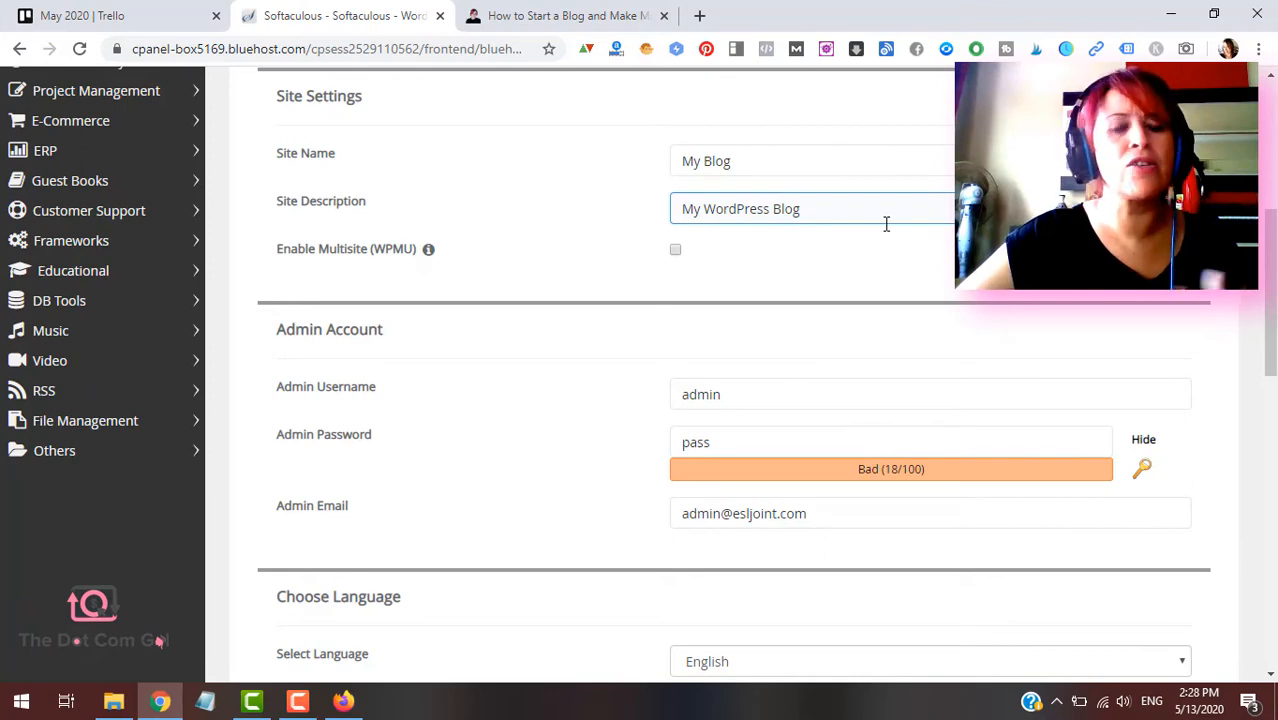
pyautogui.scroll(-2, 885, 224)
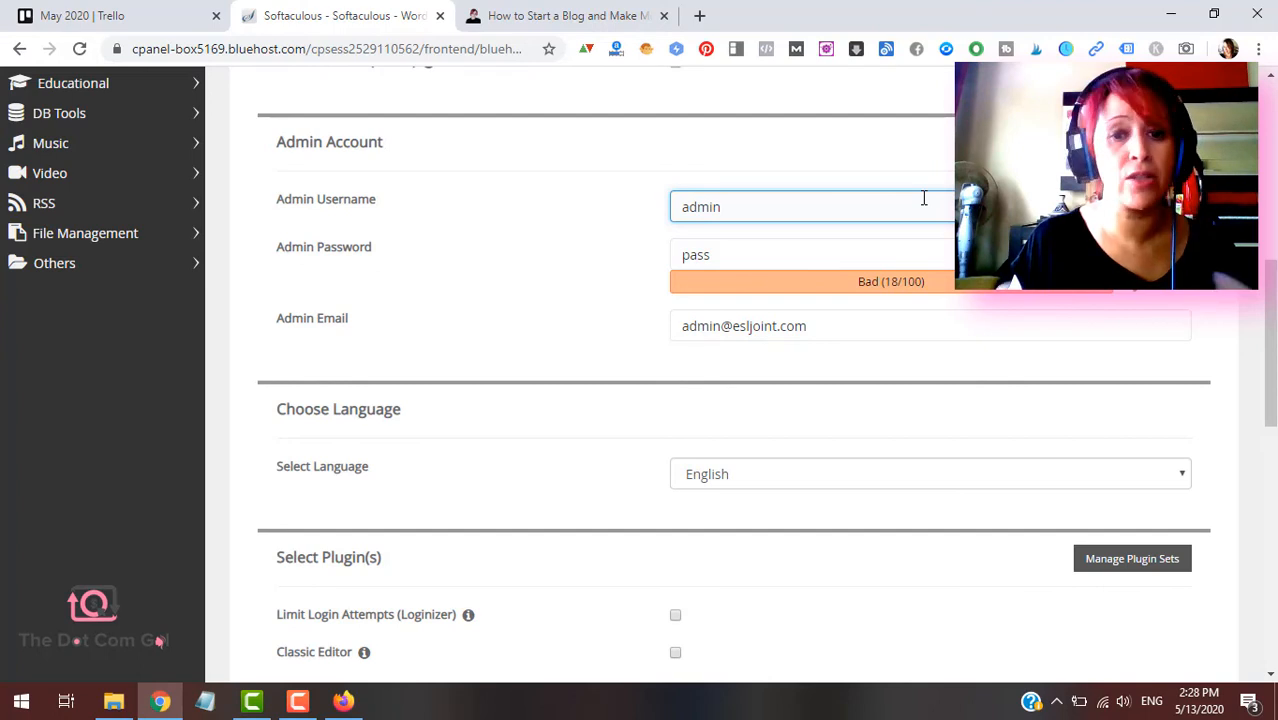
pyautogui.scroll(-1, 302, 364)
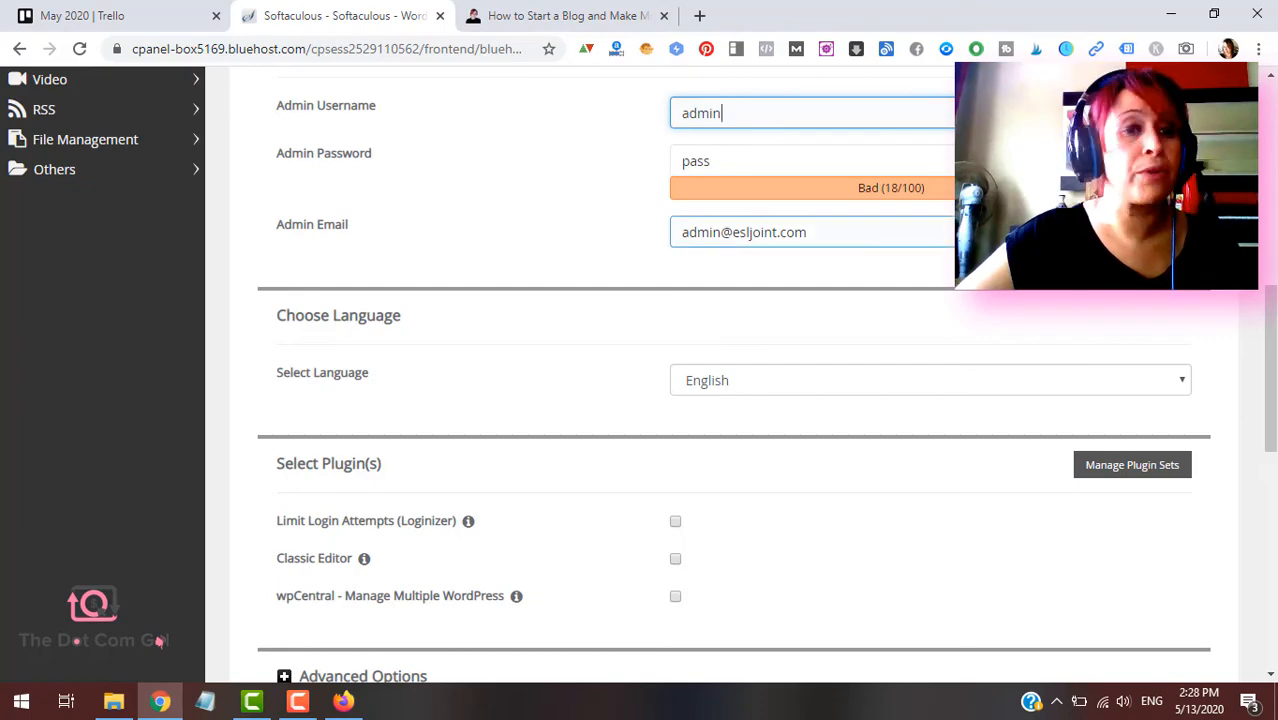
pyautogui.scroll(-7, 1265, 275)
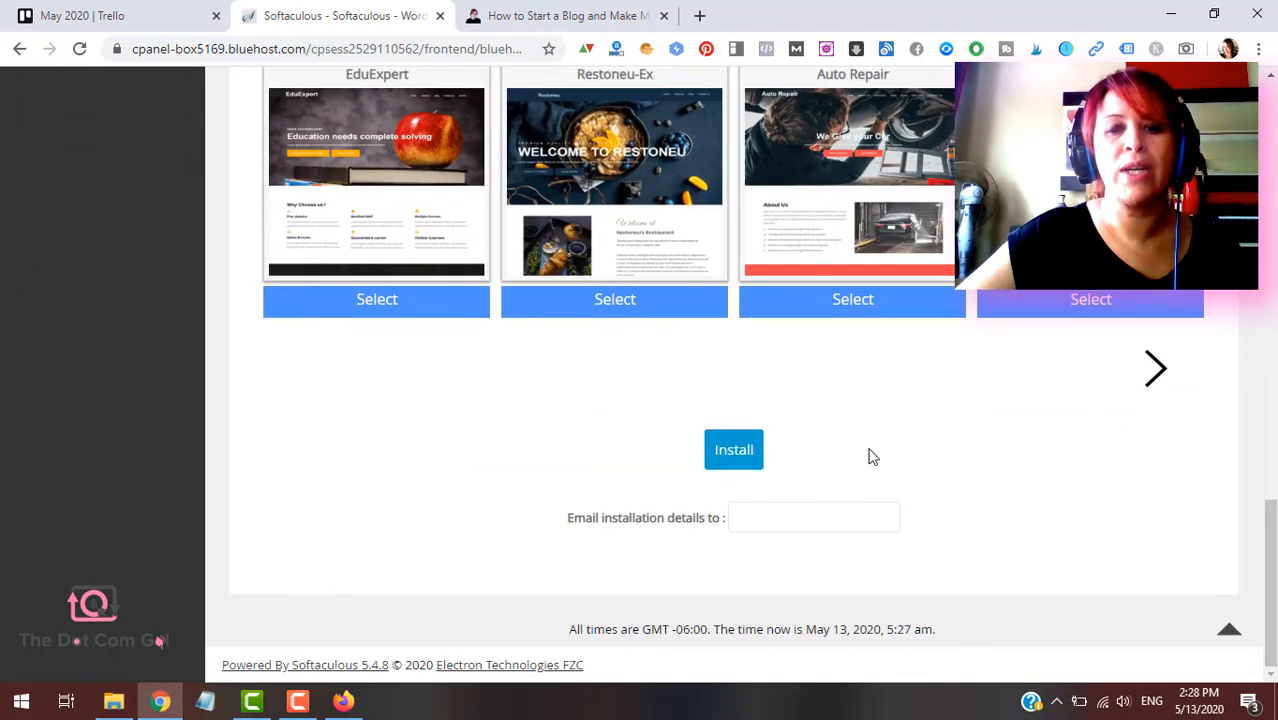
pyautogui.click(738, 452)
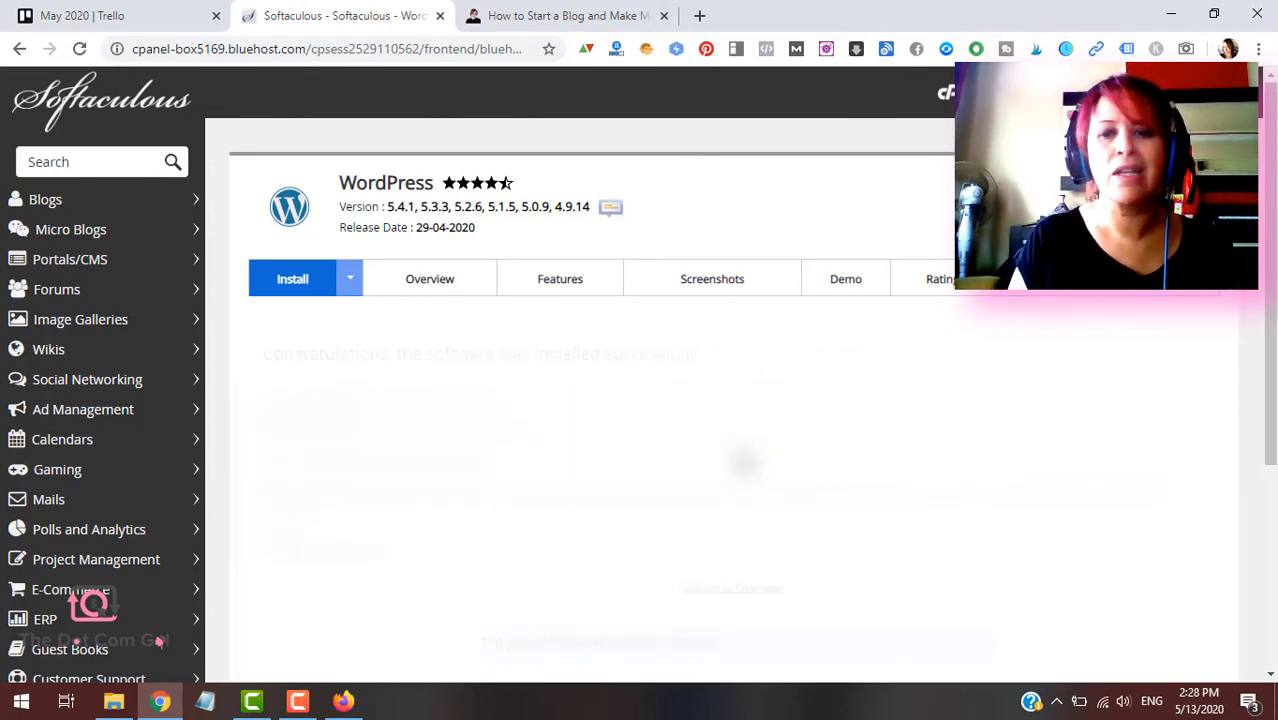
# - Check the installation result page, and switch to The Dot Com Gal guide on starting a blog to view its introduction
pyautogui.scroll(-5, 743, 460)
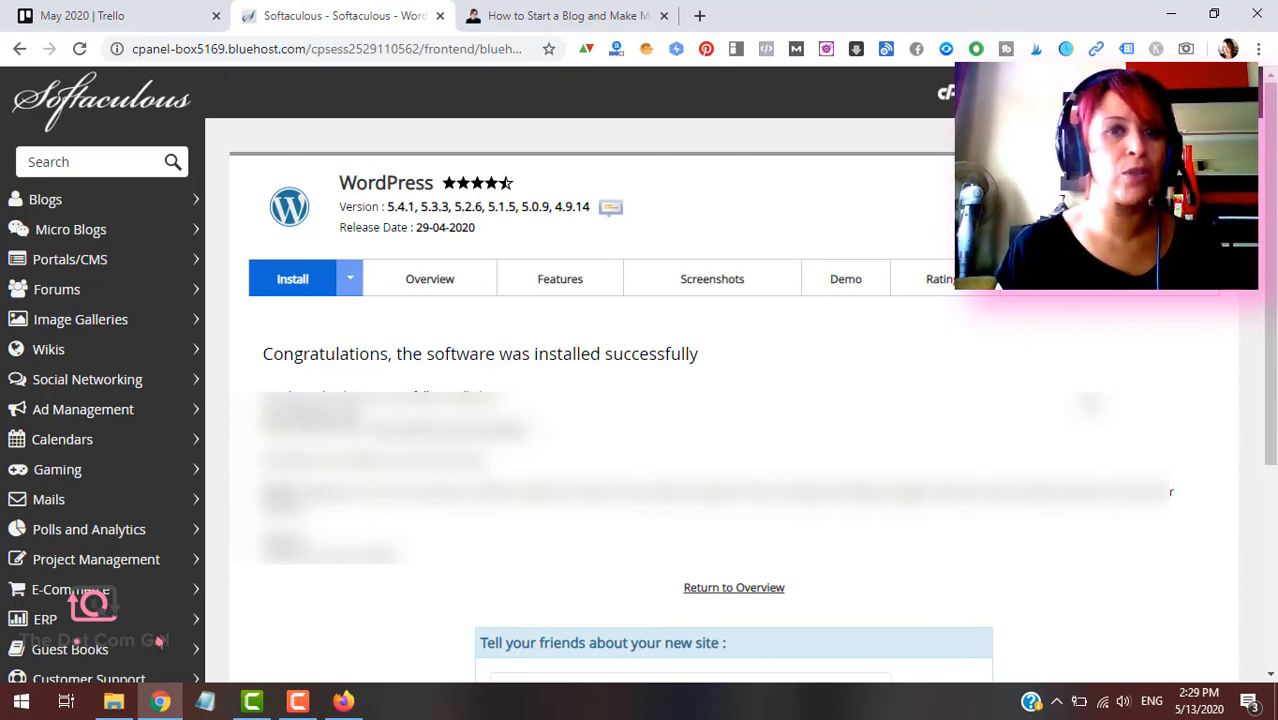
pyautogui.click(566, 12)
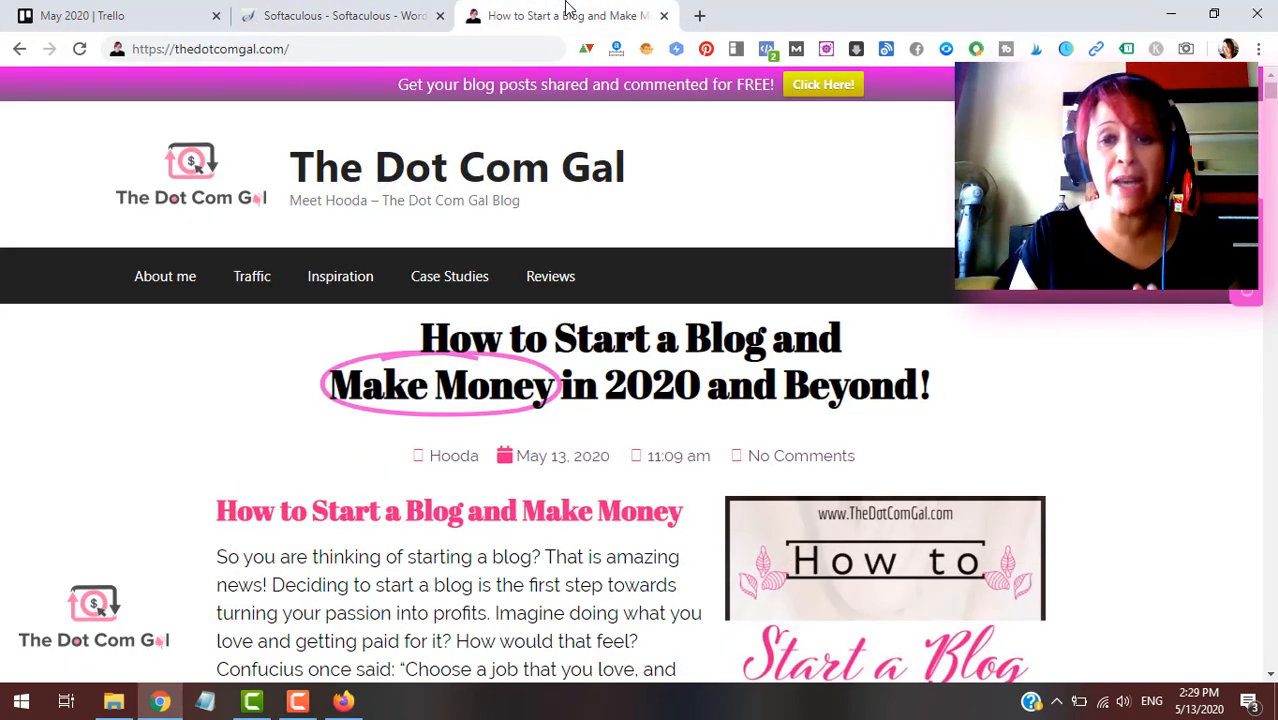
pyautogui.scroll(-4, 1006, 420)
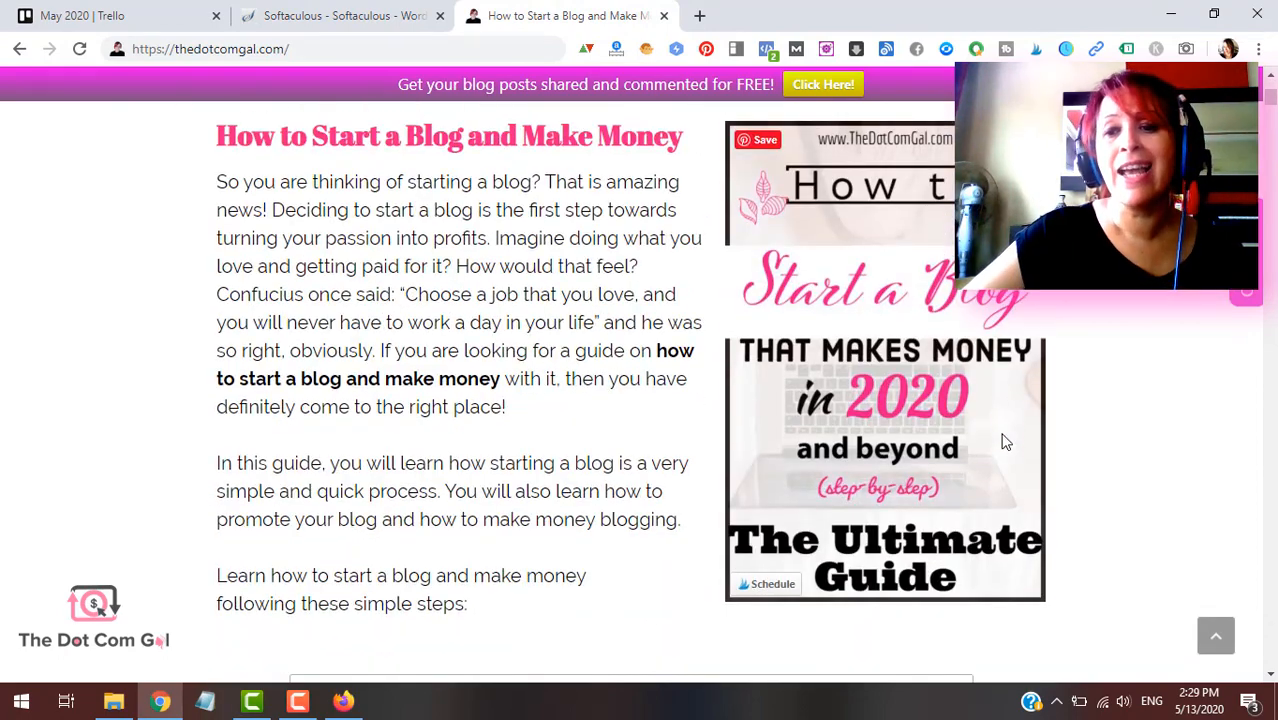